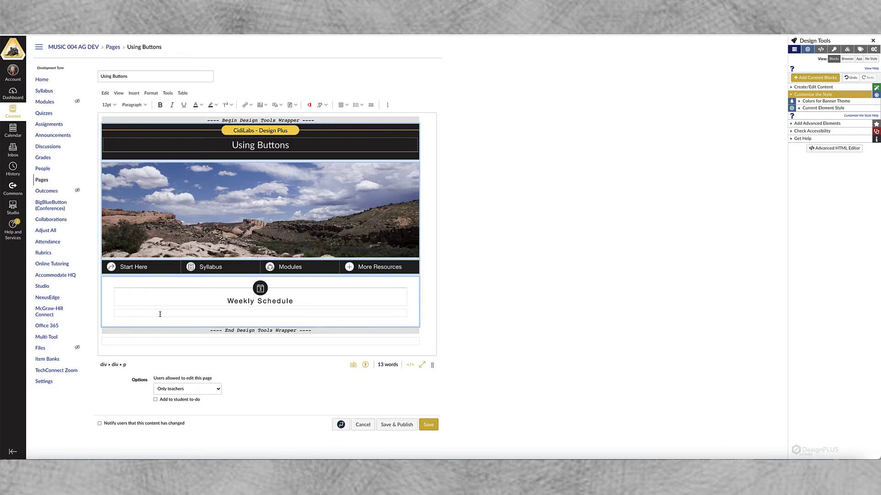
Type Week 1, Week 2, Week 3 and Week 4 on separate lines under Weekly Schedule, then select Week 1.
{"action": "left_click", "coordinate": [137, 314]}
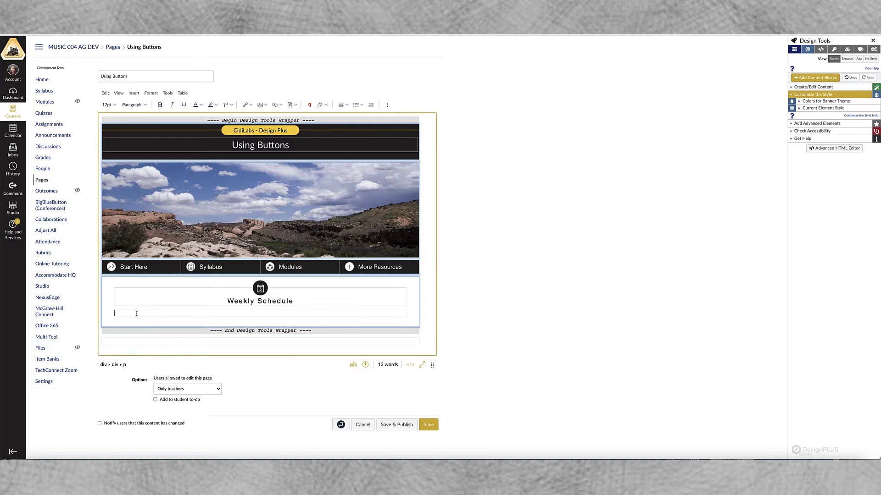
{"action": "type", "text": "Week 1"}
{"action": "key", "text": "Return"}
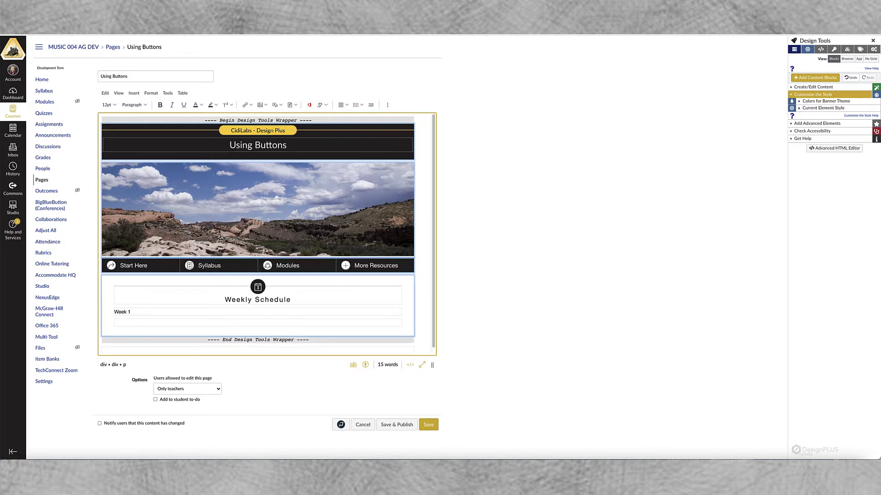
{"action": "type", "text": "Week 2"}
{"action": "key", "text": "Return"}
{"action": "type", "text": "Week "}
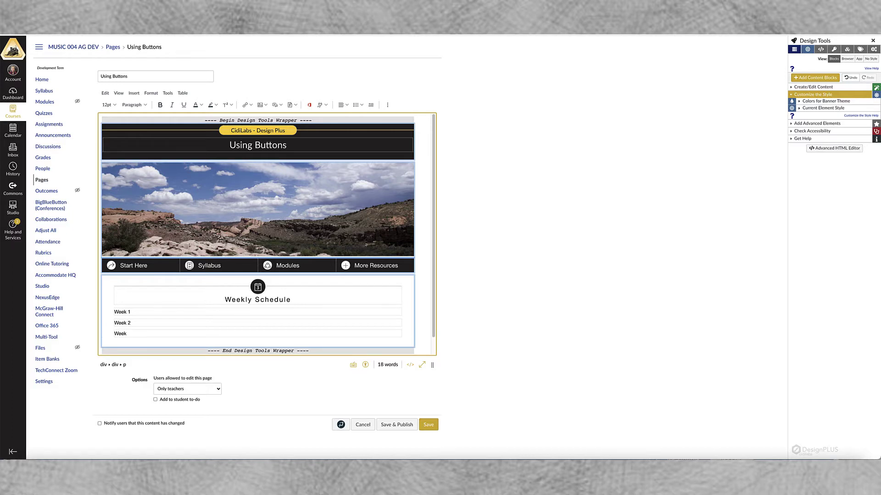
{"action": "type", "text": "3"}
{"action": "key", "text": "Return"}
{"action": "type", "text": "Week"}
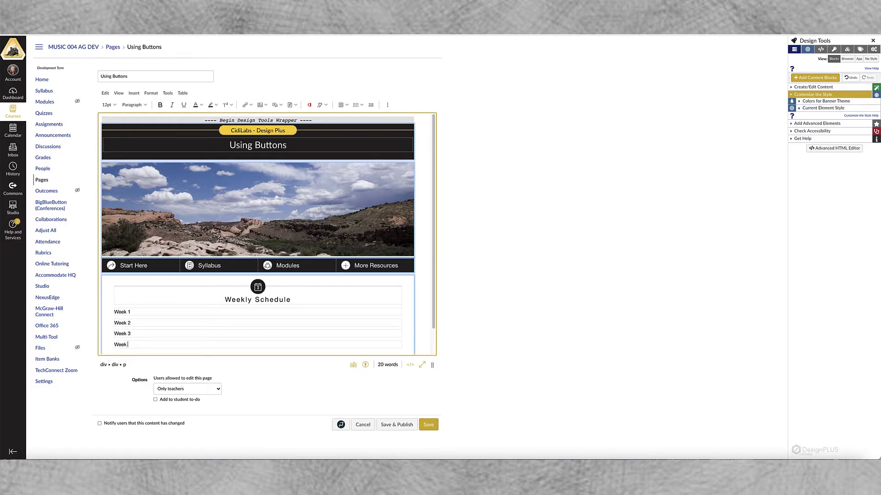
{"action": "type", "text": " 4"}
{"action": "left_click_drag", "start_coordinate": [131, 312], "coordinate": [115, 310]}
Link Week 1 and Week 2 to their 'Week N: Page 1' course pages through Course Links.
{"action": "left_click", "coordinate": [252, 106]}
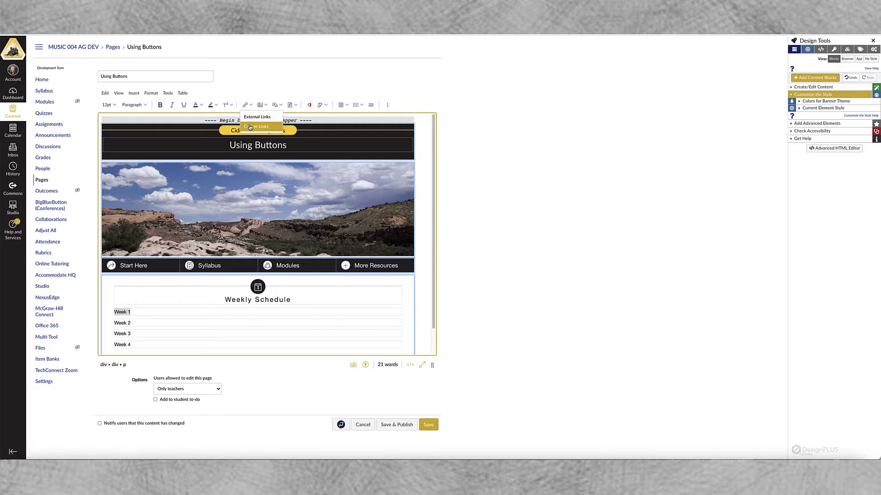
{"action": "left_click", "coordinate": [250, 127]}
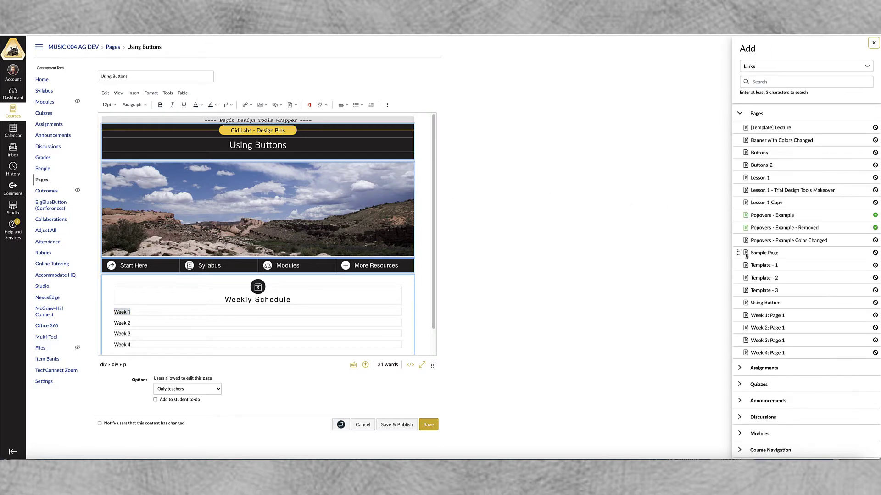
{"action": "left_click", "coordinate": [763, 316]}
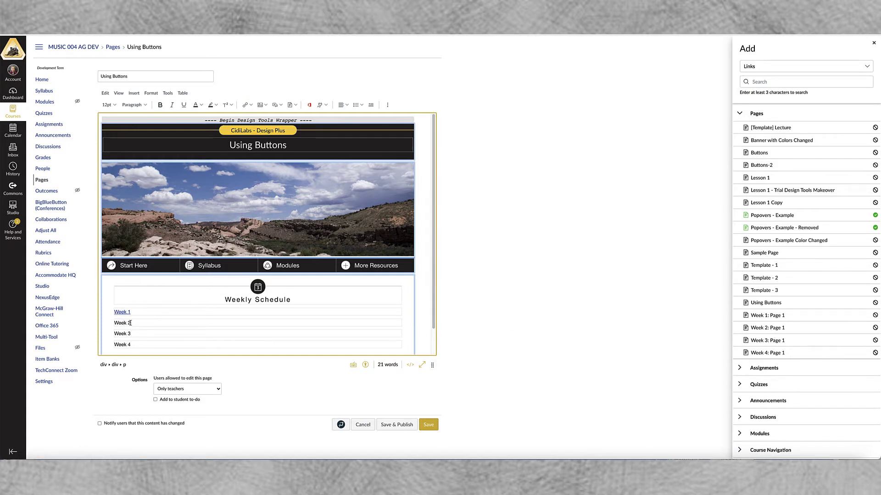
{"action": "left_click_drag", "start_coordinate": [131, 323], "coordinate": [114, 323]}
{"action": "left_click", "coordinate": [763, 328]}
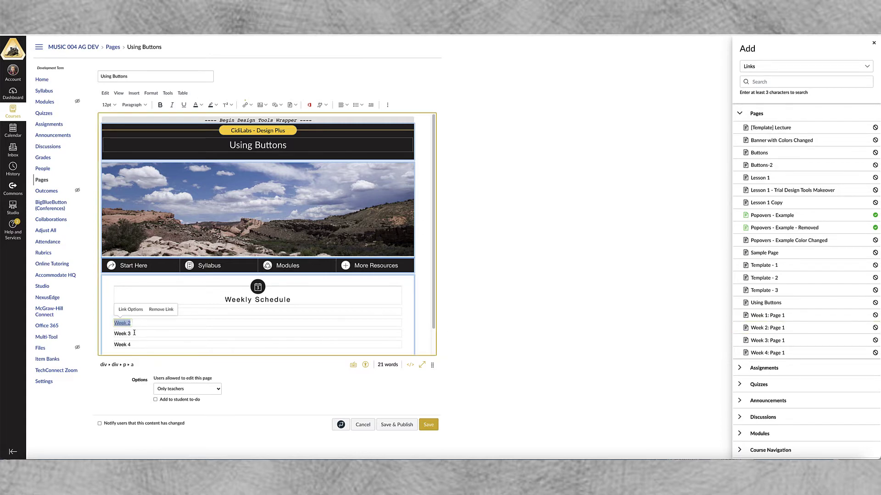
Link Week 3 and Week 4 to the 'Week 3: Page 1' and 'Week 4: Page 1' pages.
{"action": "left_click_drag", "start_coordinate": [133, 333], "coordinate": [113, 333]}
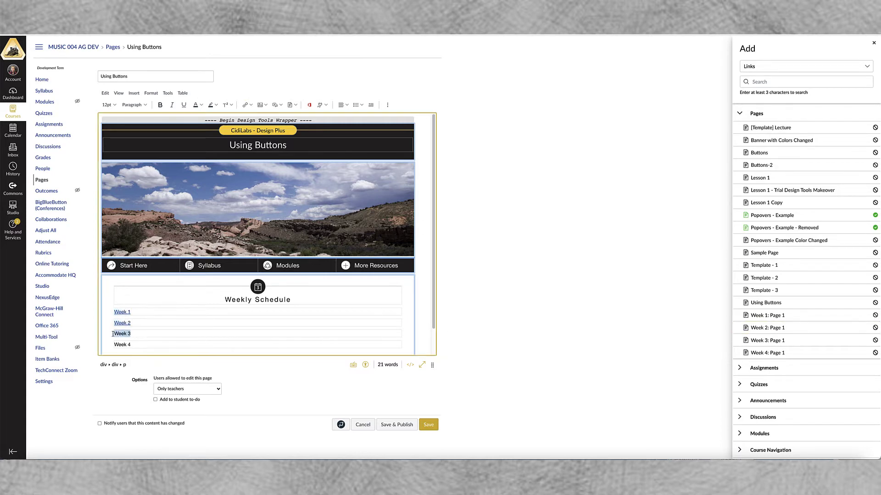
{"action": "left_click", "coordinate": [756, 340]}
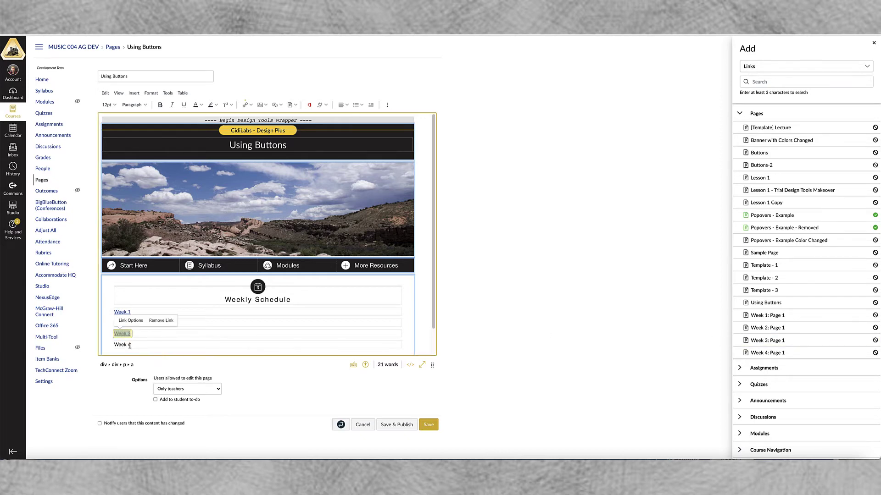
{"action": "left_click_drag", "start_coordinate": [131, 345], "coordinate": [115, 345]}
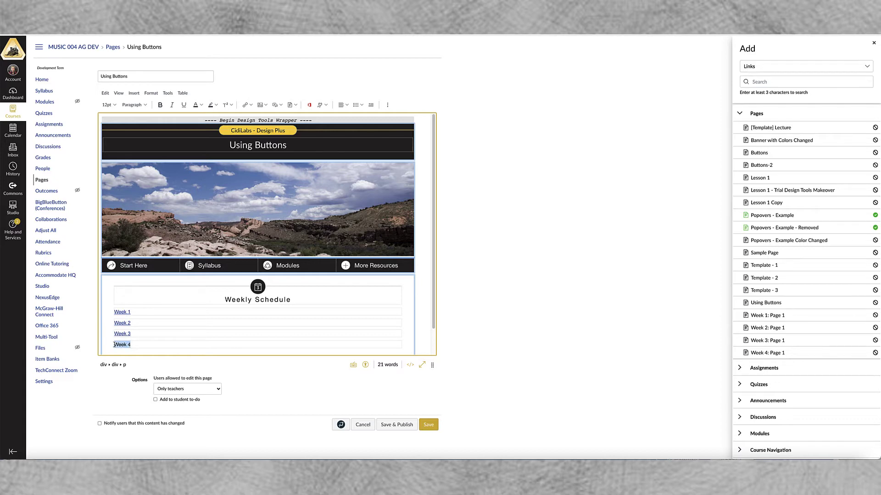
{"action": "left_click_drag", "start_coordinate": [132, 344], "coordinate": [115, 344]}
{"action": "left_click", "coordinate": [762, 353]}
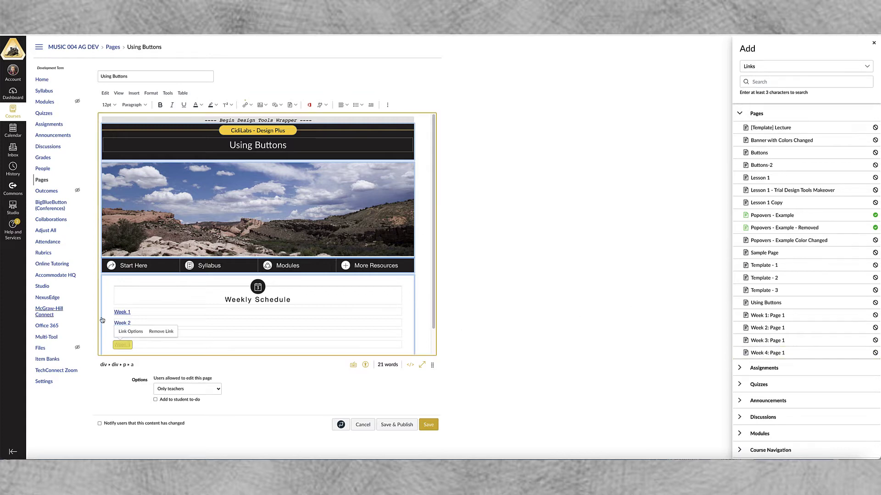
Confirm Week 2 and Week 4 are links, add an empty line below Week 4, and select Week 1.
{"action": "left_click", "coordinate": [218, 319]}
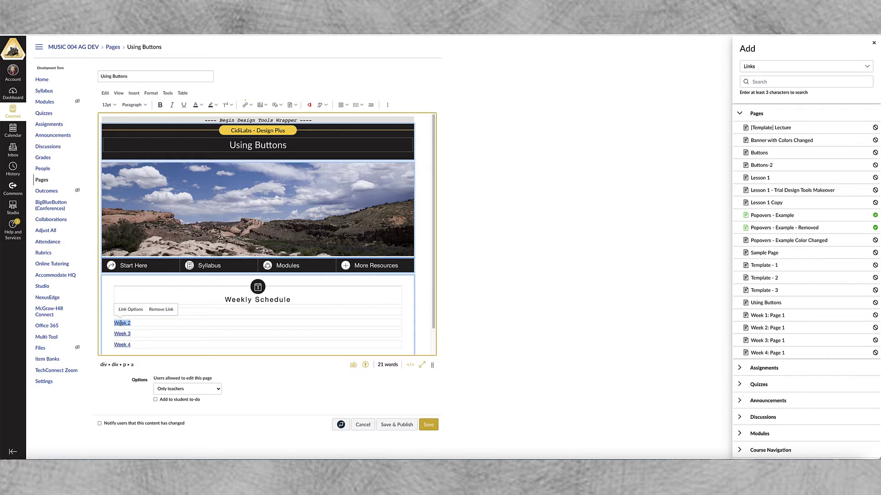
{"action": "left_click", "coordinate": [153, 342]}
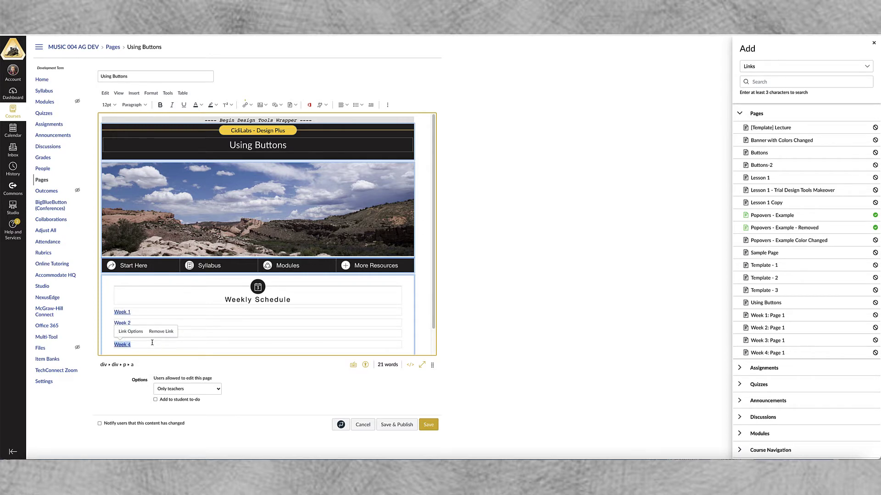
{"action": "key", "text": "Return"}
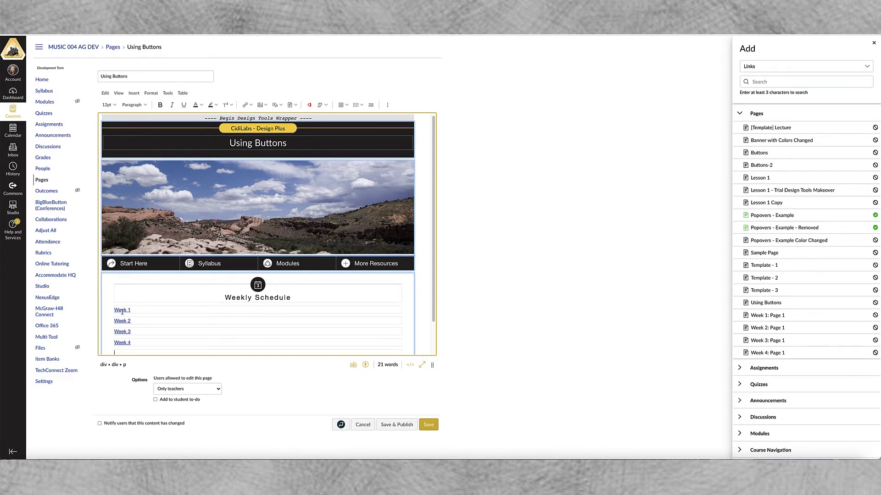
{"action": "double_click", "coordinate": [122, 311]}
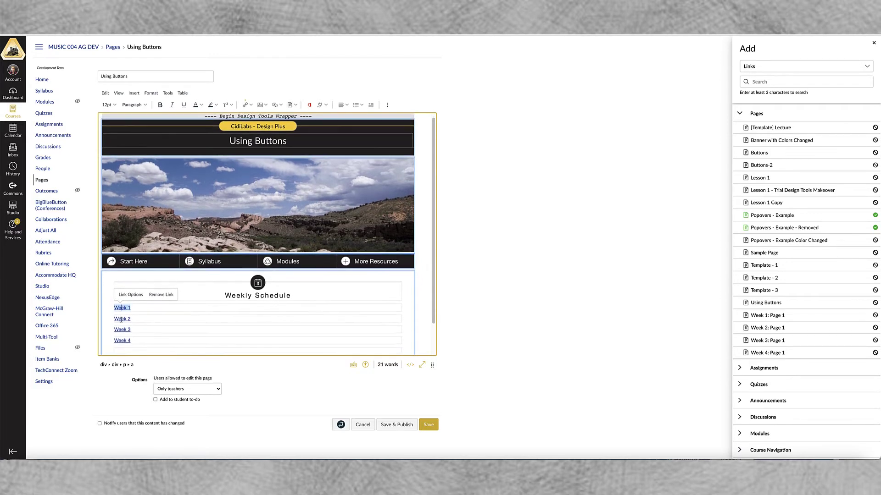
Close the course links panel, switch Design Tools to the Advanced comfort level, and expand Current Element Style.
{"action": "left_click", "coordinate": [873, 43]}
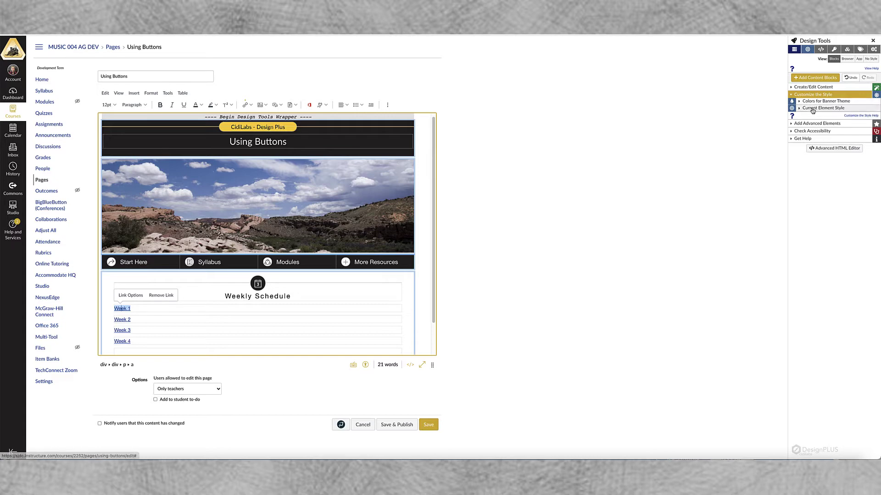
{"action": "left_click", "coordinate": [873, 49]}
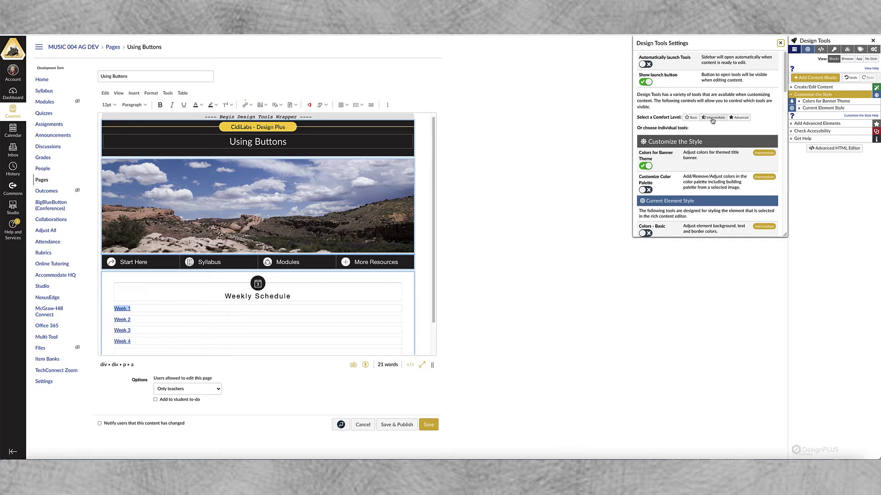
{"action": "left_click", "coordinate": [740, 119]}
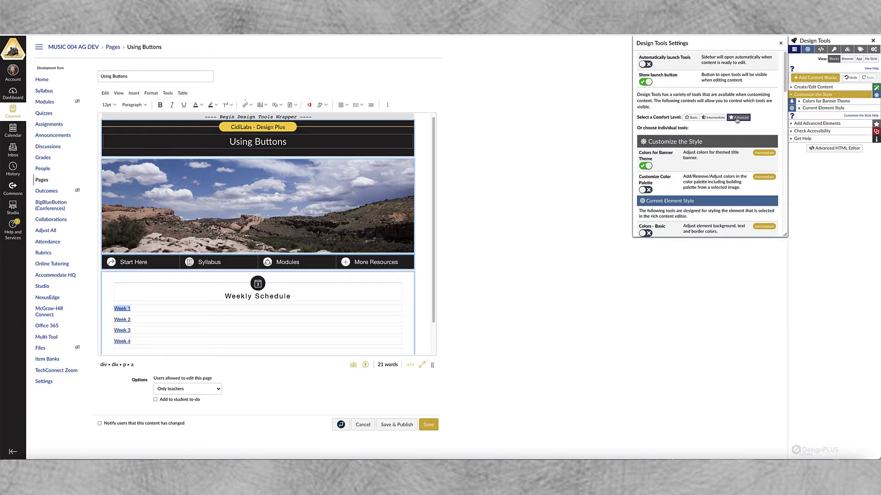
{"action": "left_click", "coordinate": [780, 43]}
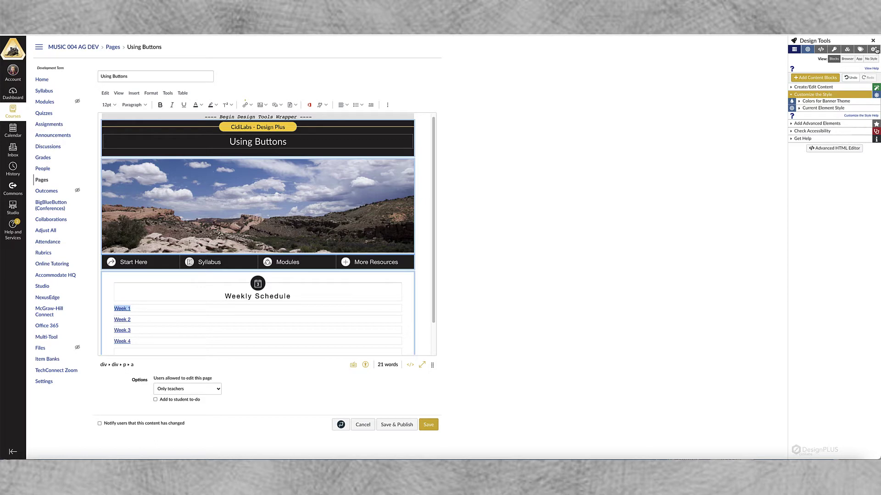
{"action": "left_click", "coordinate": [799, 109]}
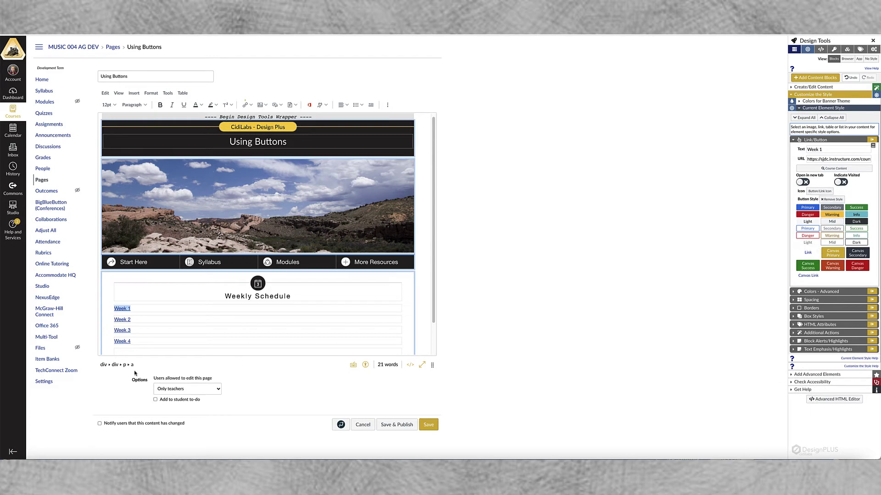
Pop out the link/button options beside the page and make Week 1 a red Danger button.
{"action": "left_click", "coordinate": [136, 352]}
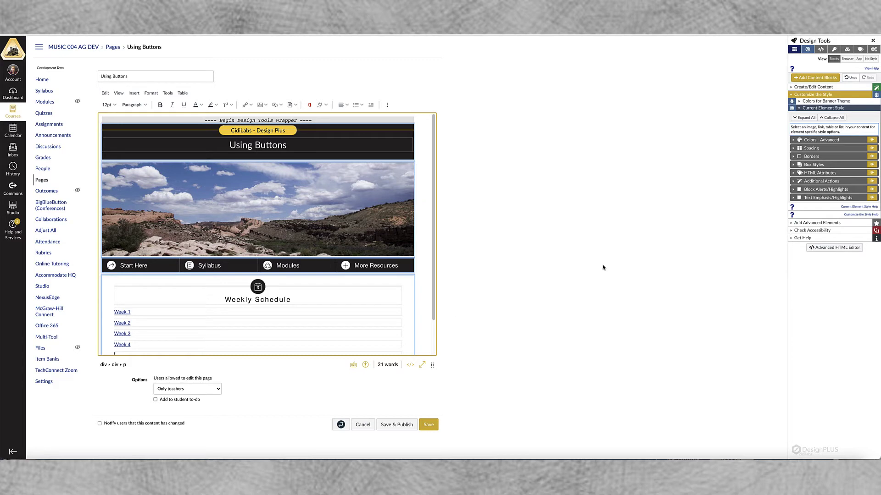
{"action": "left_click", "coordinate": [120, 314]}
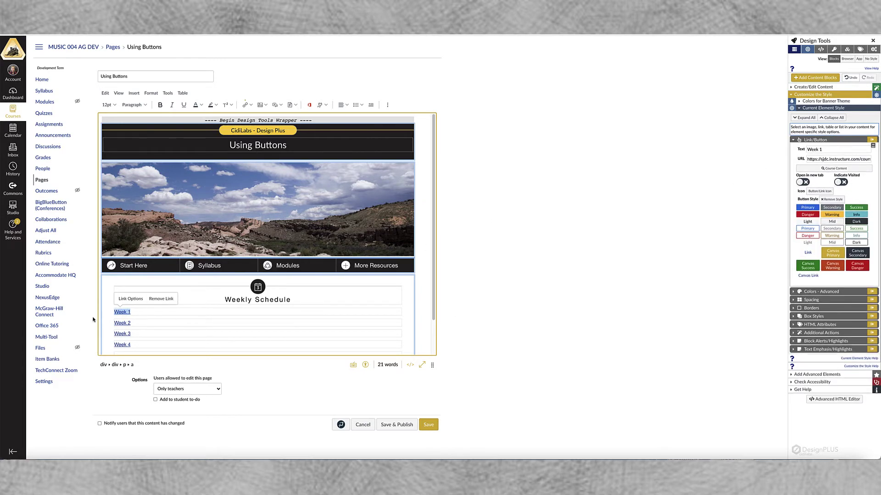
{"action": "left_click", "coordinate": [873, 145]}
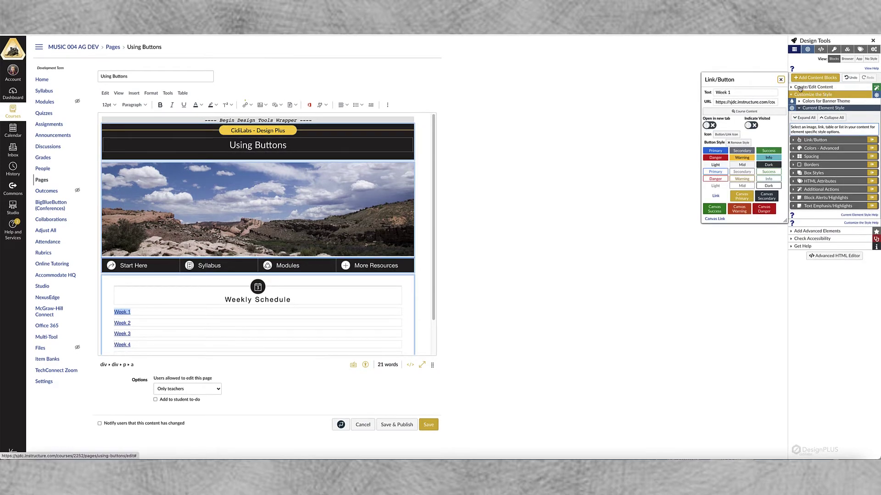
{"action": "left_click_drag", "start_coordinate": [762, 79], "coordinate": [502, 166]}
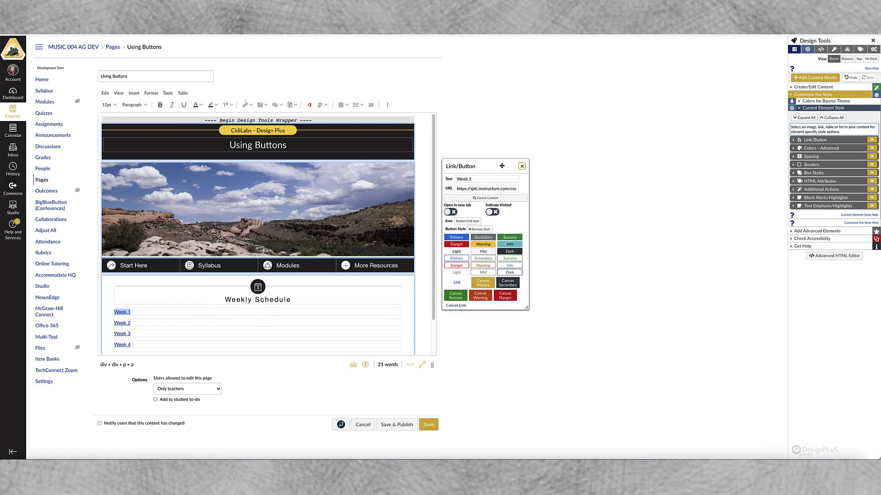
{"action": "left_click", "coordinate": [116, 312]}
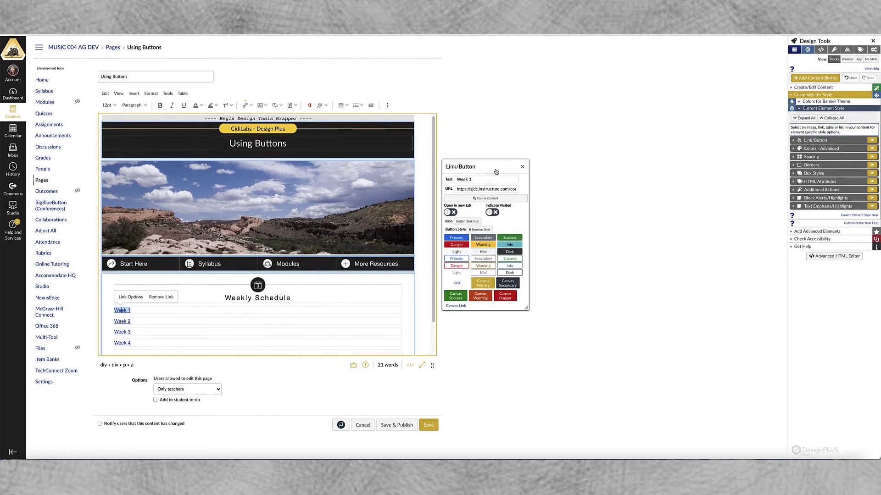
{"action": "left_click", "coordinate": [480, 295]}
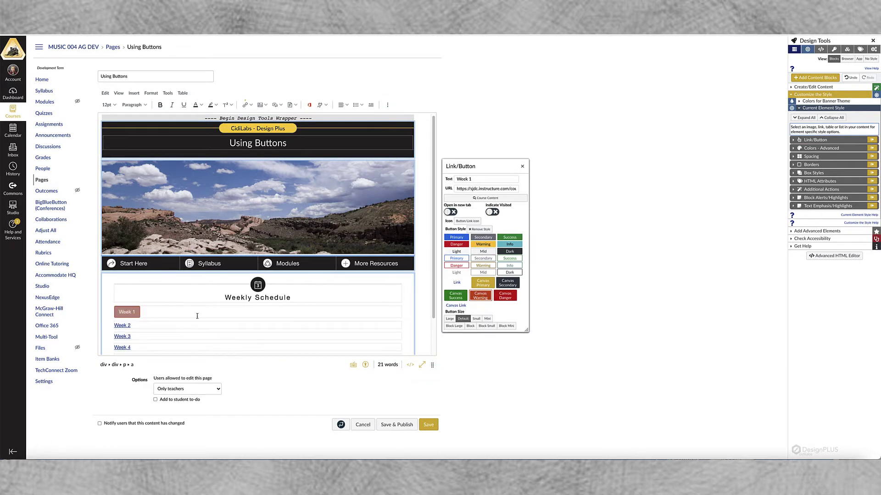
Turn the Week 2, Week 3 and Week 4 links into red Danger buttons as well.
{"action": "left_click", "coordinate": [125, 326]}
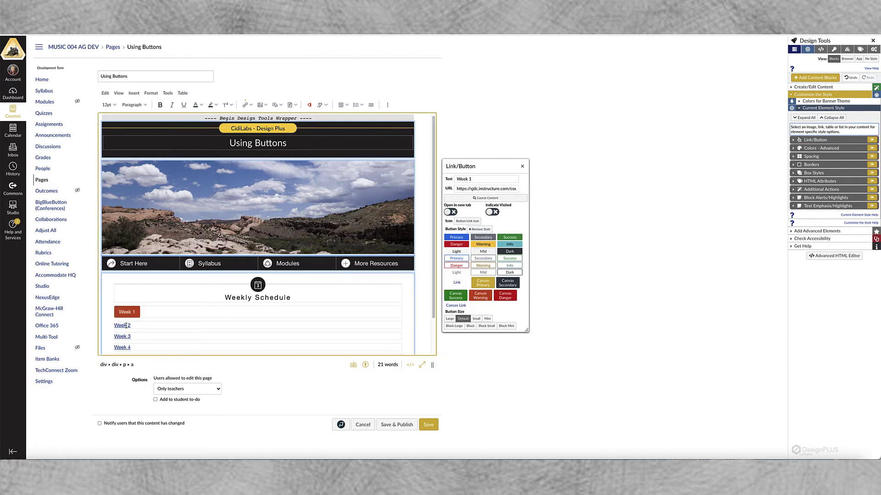
{"action": "left_click", "coordinate": [480, 296]}
{"action": "left_click", "coordinate": [123, 341]}
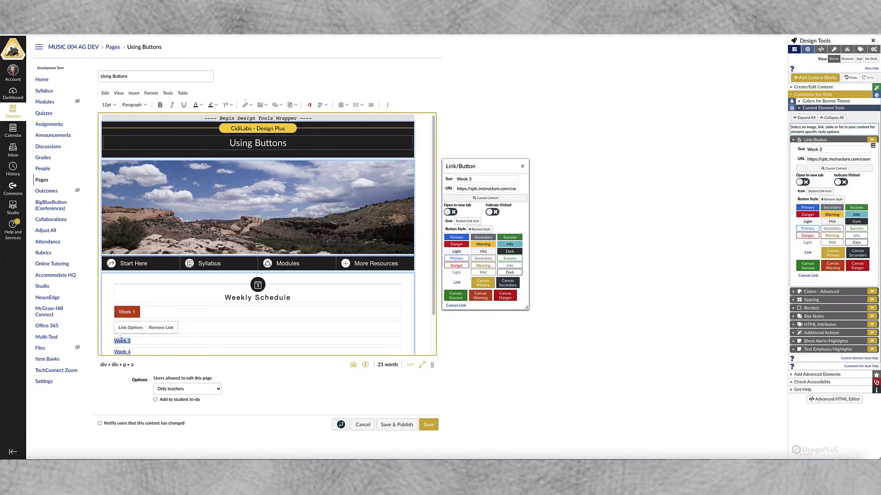
{"action": "left_click", "coordinate": [481, 296]}
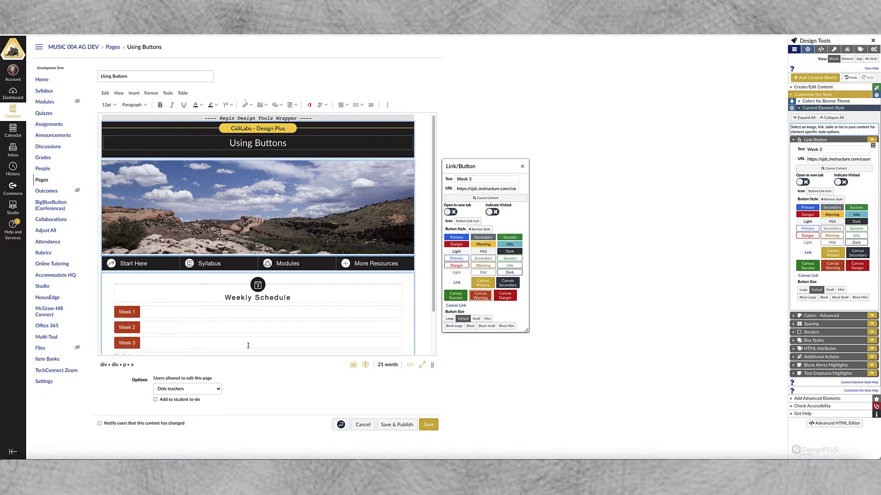
{"action": "scroll", "coordinate": [248, 345], "scroll_direction": "down", "scroll_amount": 2}
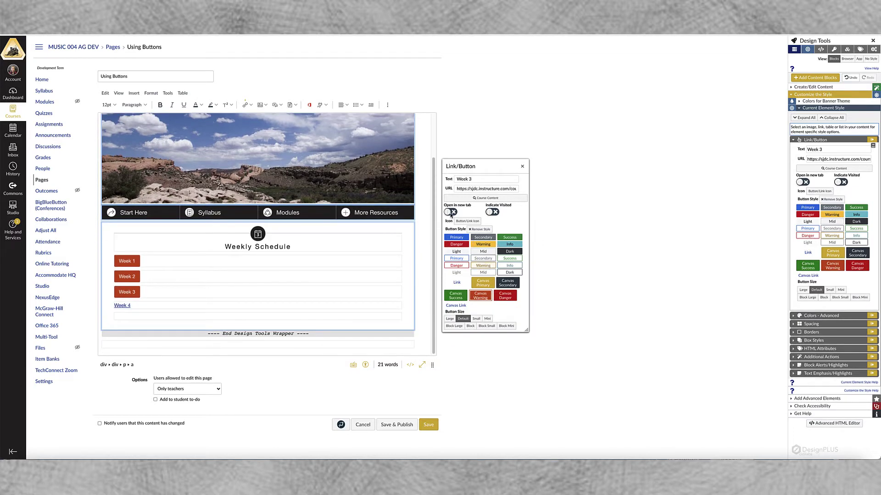
{"action": "left_click", "coordinate": [122, 306]}
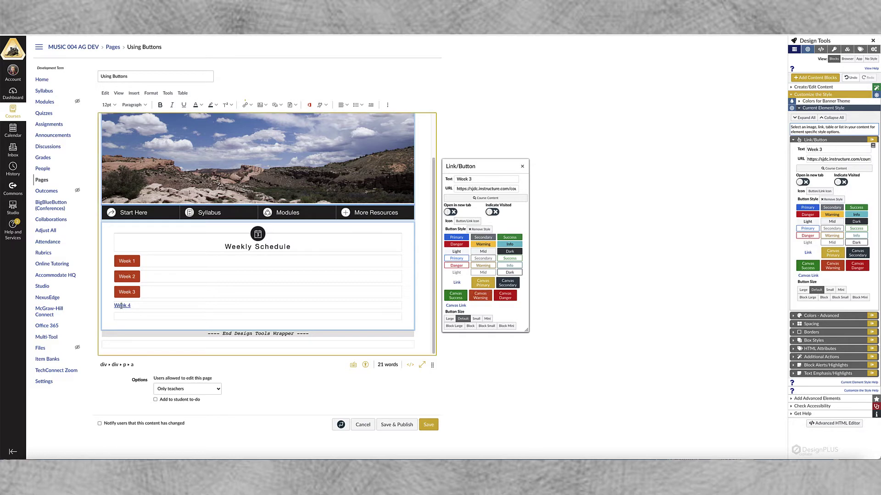
{"action": "left_click", "coordinate": [481, 295]}
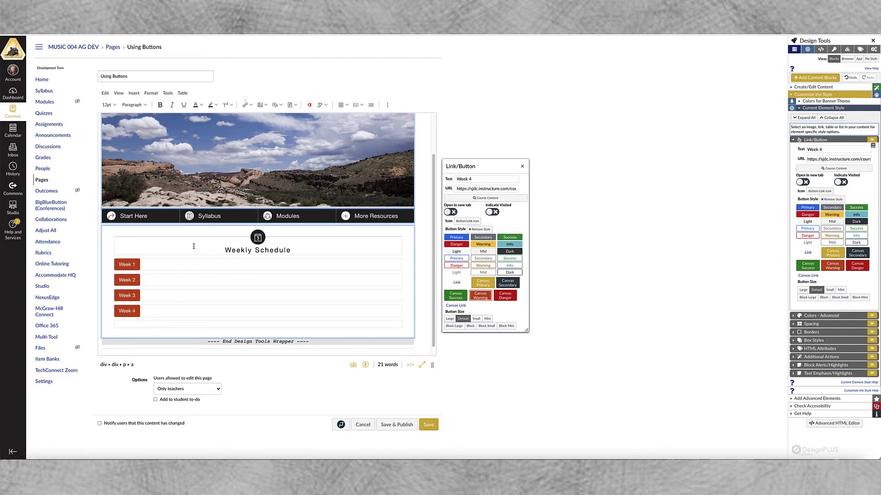
Inspect the Week 4 button's label and link address in the Link/Button dialog.
{"action": "triple_click", "coordinate": [454, 179]}
{"action": "left_click_drag", "start_coordinate": [480, 180], "coordinate": [456, 179]}
{"action": "left_click", "coordinate": [463, 189]}
{"action": "left_click_drag", "start_coordinate": [465, 189], "coordinate": [481, 189]}
{"action": "left_click_drag", "start_coordinate": [463, 192], "coordinate": [459, 189]}
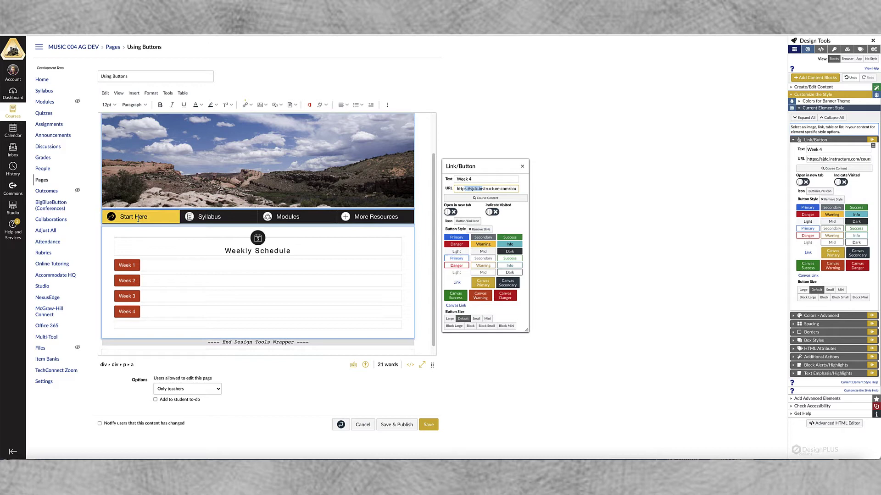
Select the Week 1 button so the dialog shows its settings.
{"action": "left_click", "coordinate": [125, 265]}
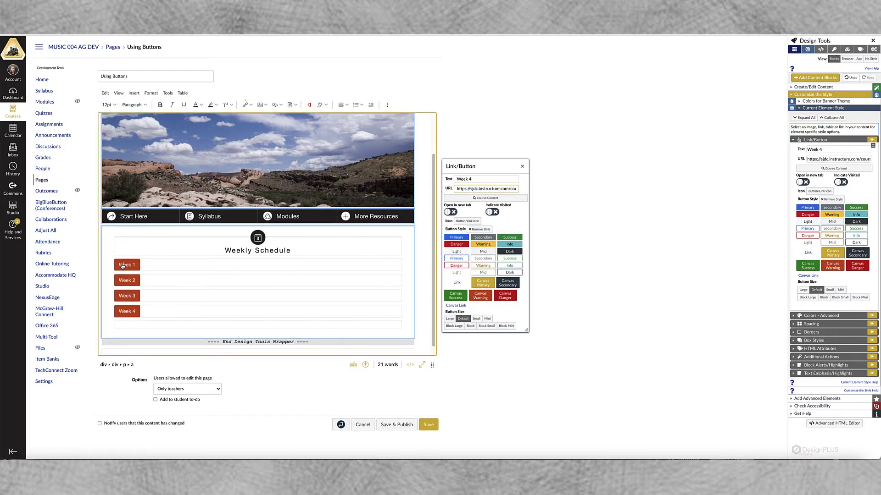
{"action": "left_click", "coordinate": [250, 105]}
{"action": "left_click", "coordinate": [250, 106]}
{"action": "left_click", "coordinate": [124, 265]}
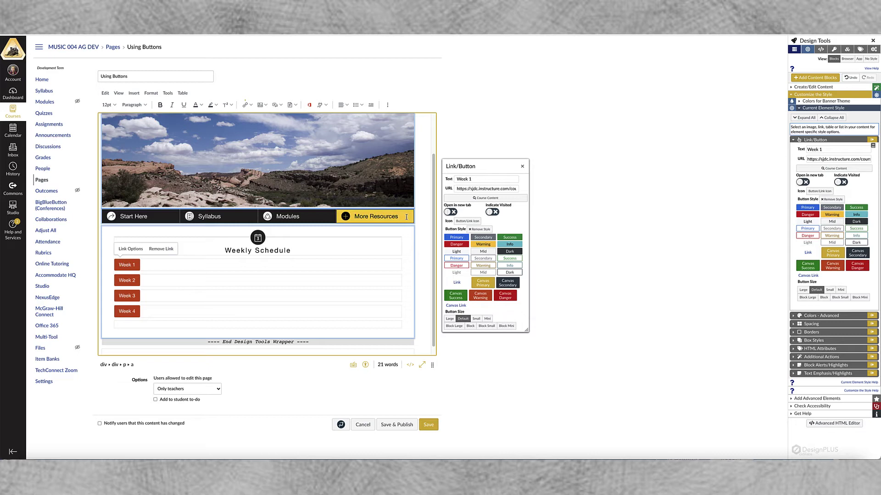
{"action": "left_click", "coordinate": [488, 199]}
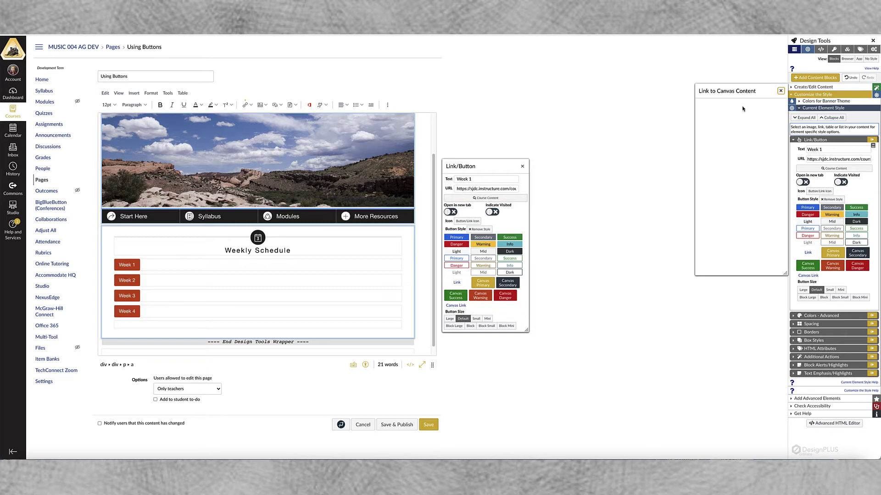
{"action": "left_click", "coordinate": [781, 91]}
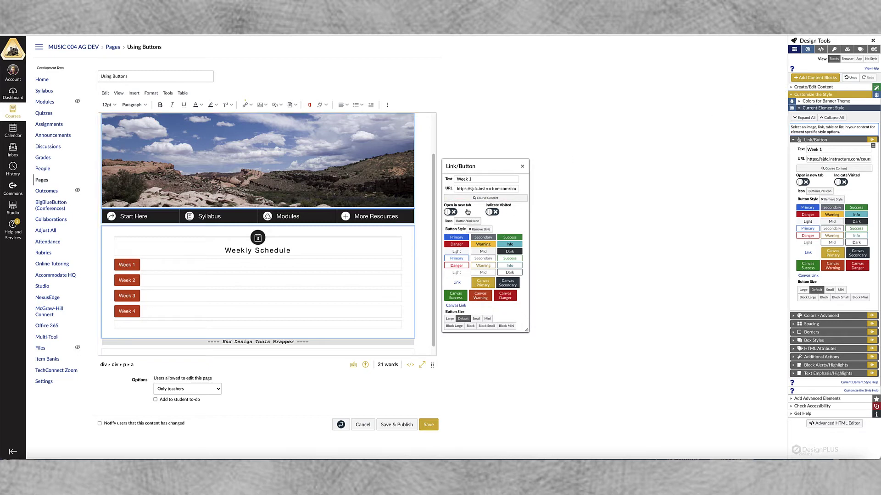
{"action": "left_click", "coordinate": [476, 198]}
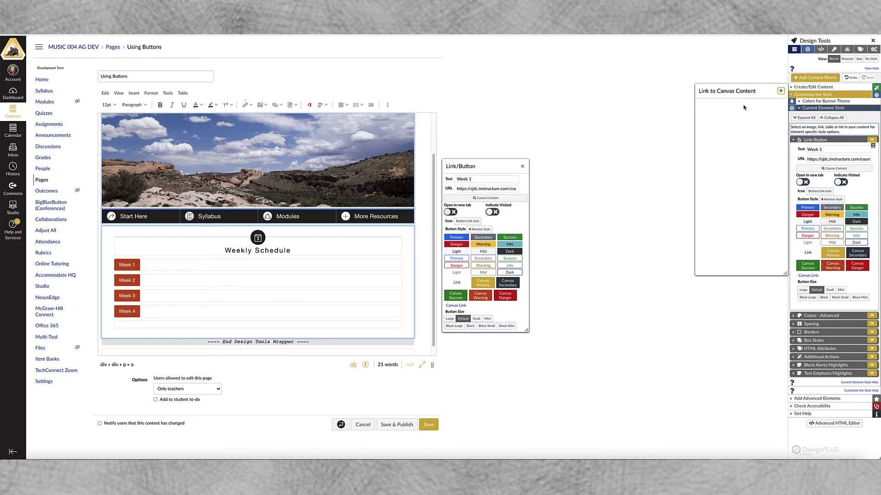
{"action": "left_click", "coordinate": [781, 91]}
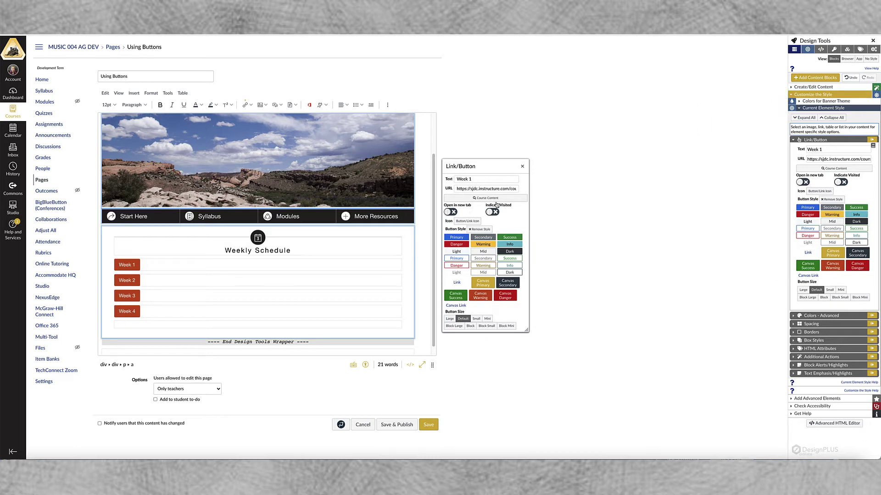
{"action": "left_click", "coordinate": [474, 199]}
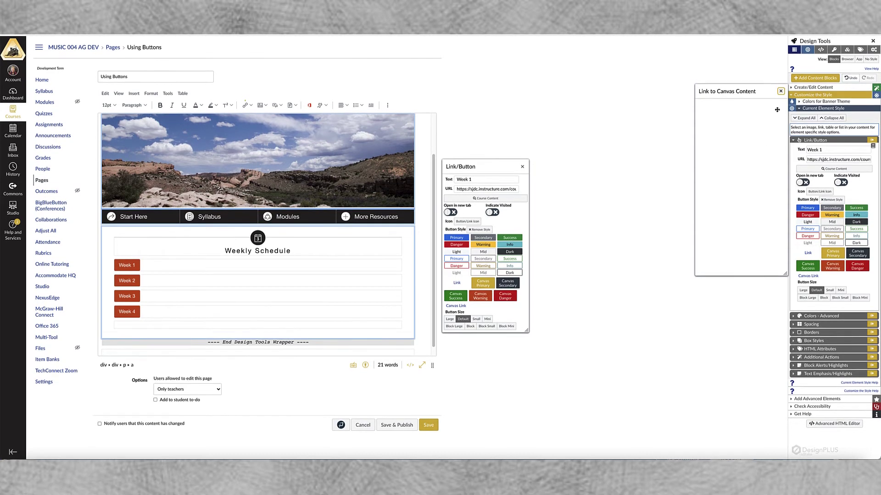
{"action": "left_click", "coordinate": [781, 91]}
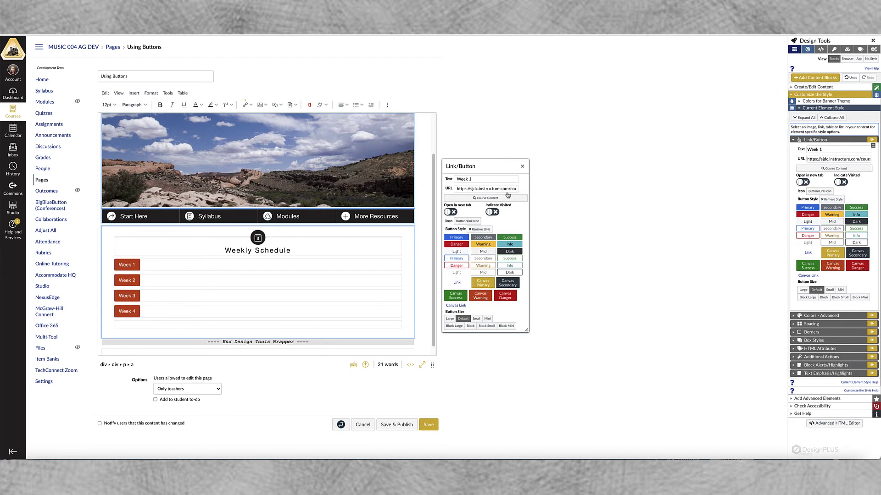
{"action": "left_click", "coordinate": [471, 199]}
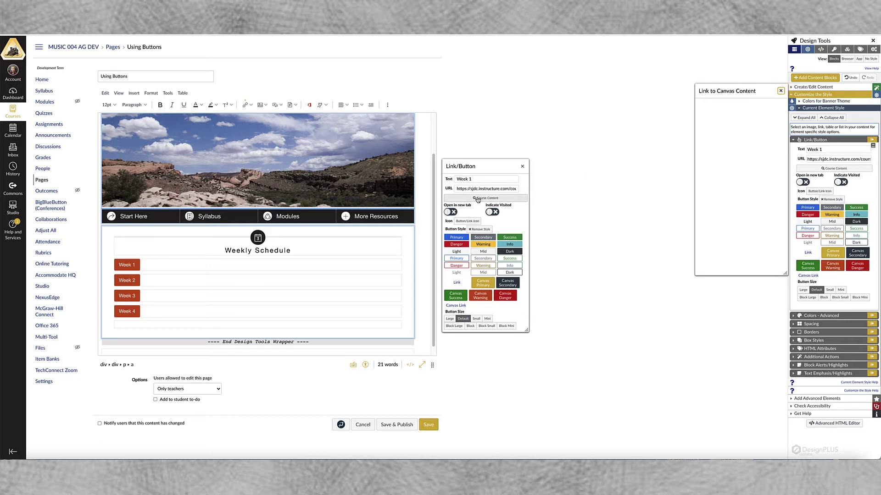
{"action": "left_click_drag", "start_coordinate": [463, 166], "coordinate": [505, 134]}
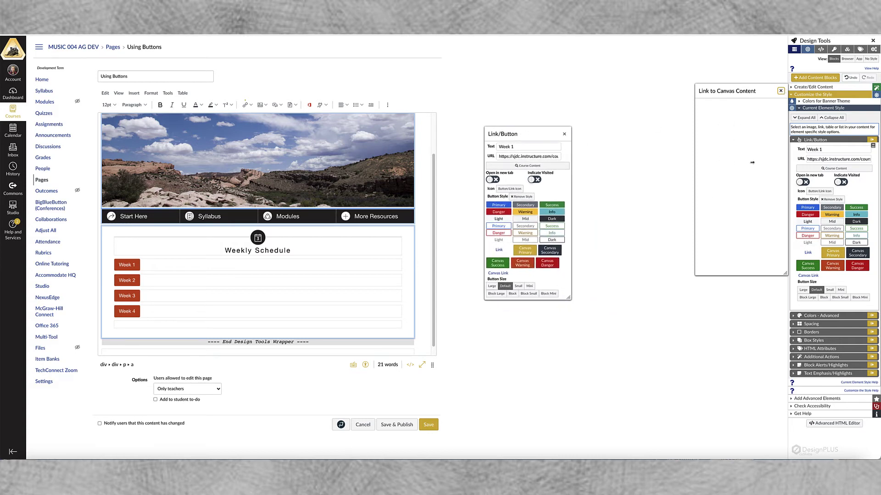
{"action": "left_click", "coordinate": [781, 91]}
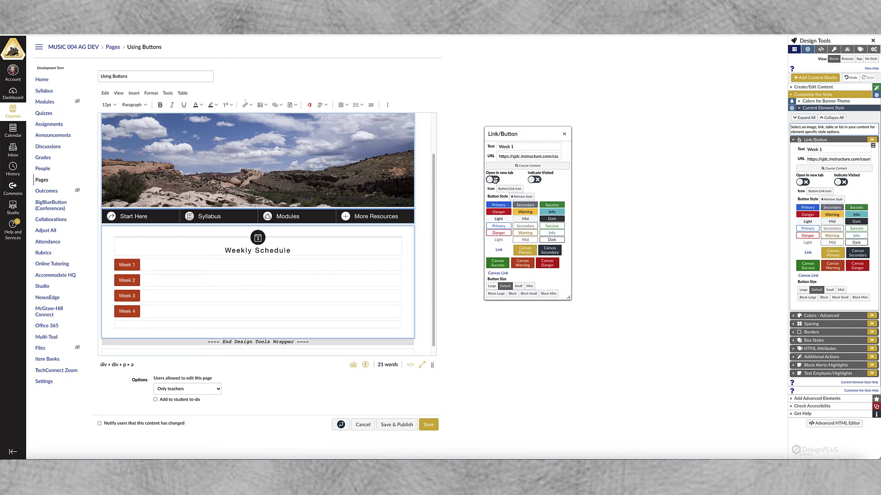
{"action": "left_click", "coordinate": [495, 180]}
{"action": "left_click", "coordinate": [494, 180]}
{"action": "left_click", "coordinate": [537, 180]}
{"action": "left_click", "coordinate": [538, 179]}
Add a Communication icon to each of the Week 1, Week 2, Week 3 and Week 4 buttons.
{"action": "left_click", "coordinate": [509, 188]}
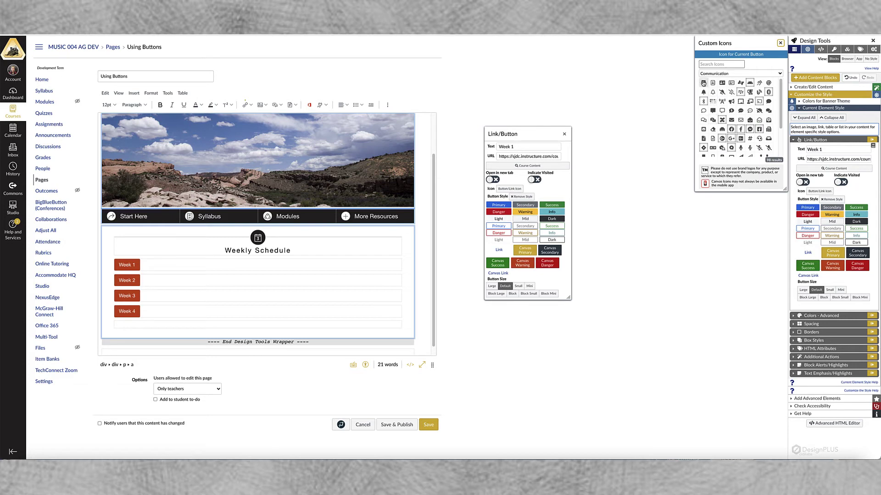
{"action": "left_click", "coordinate": [703, 83]}
{"action": "left_click", "coordinate": [125, 281]}
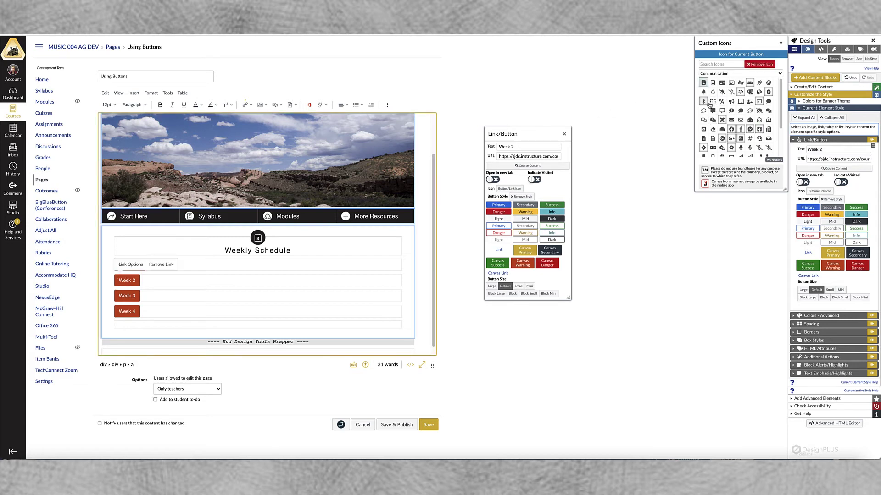
{"action": "left_click", "coordinate": [732, 111]}
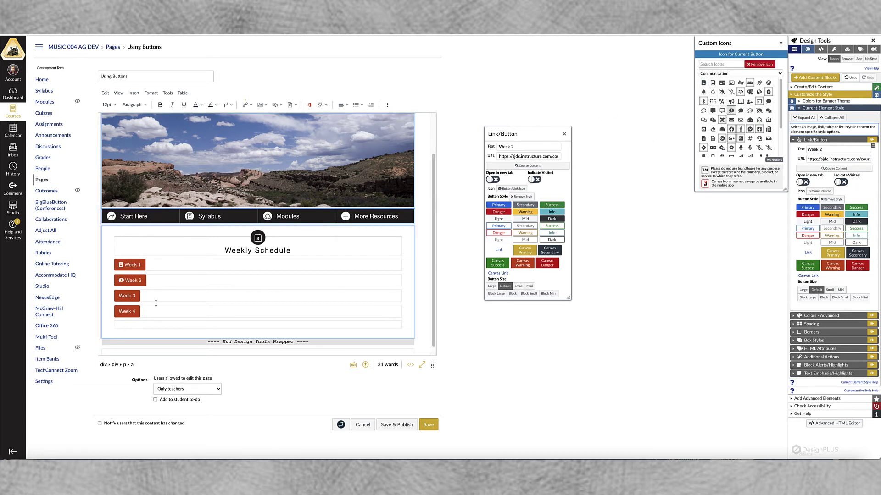
{"action": "left_click", "coordinate": [129, 297]}
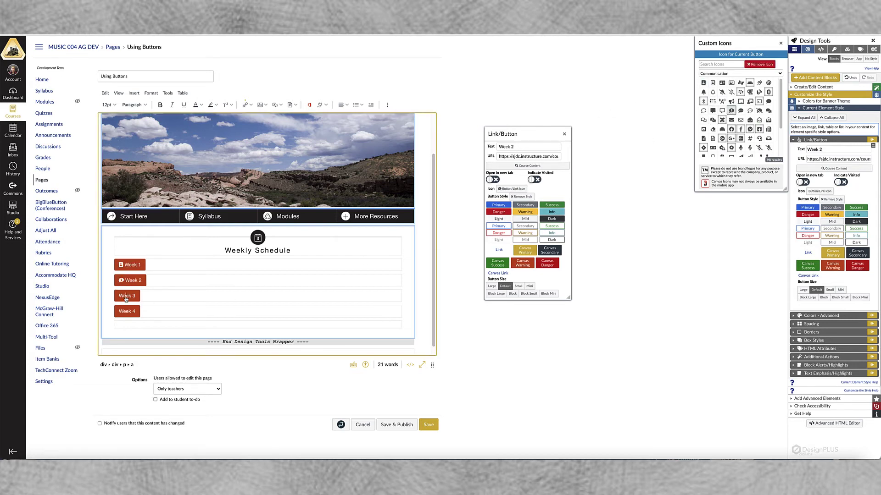
{"action": "left_click", "coordinate": [749, 120]}
{"action": "left_click", "coordinate": [144, 310]}
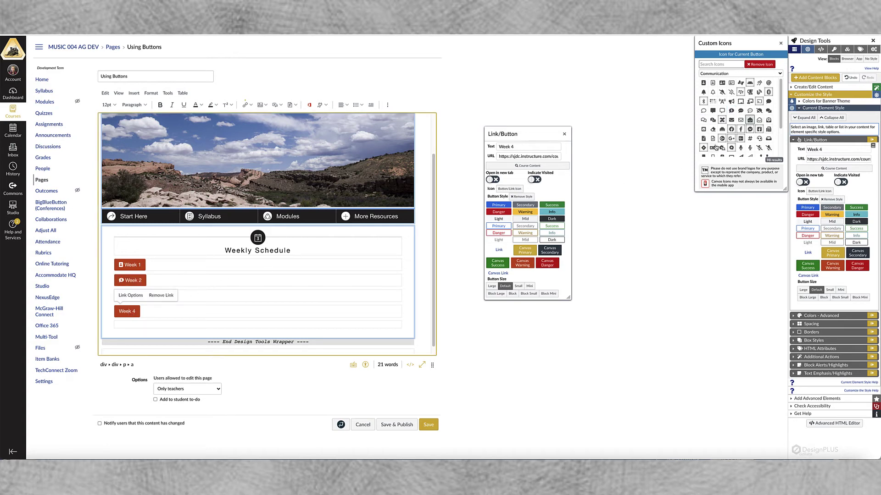
{"action": "left_click", "coordinate": [703, 120]}
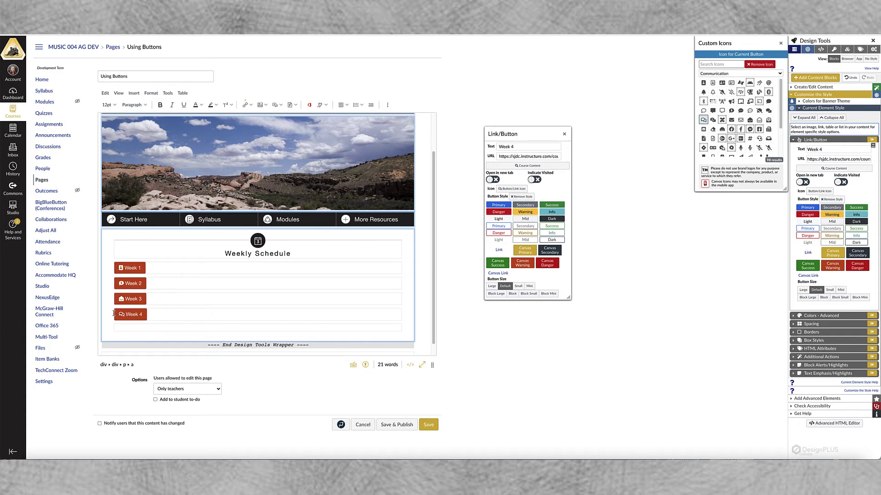
Insert 1 into the fourth button's label so it reads Week 14, then select Week 2.
{"action": "left_click", "coordinate": [143, 316]}
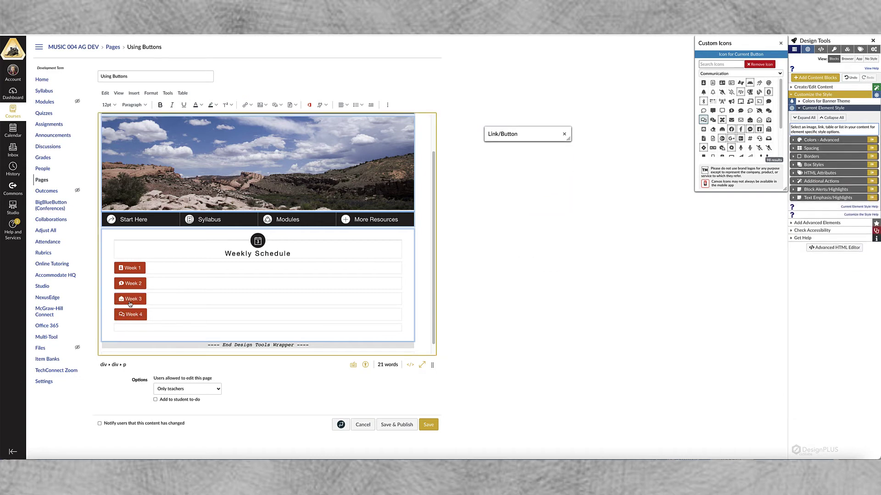
{"action": "left_click", "coordinate": [122, 317]}
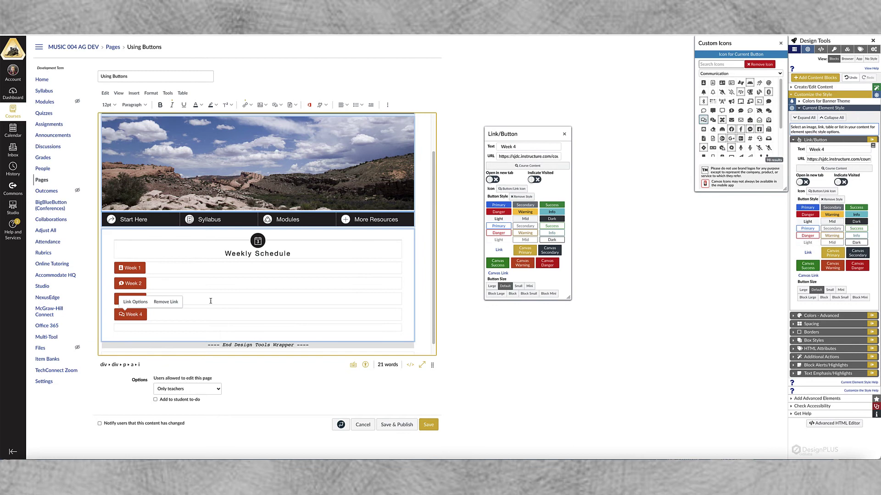
{"action": "left_click", "coordinate": [141, 316]}
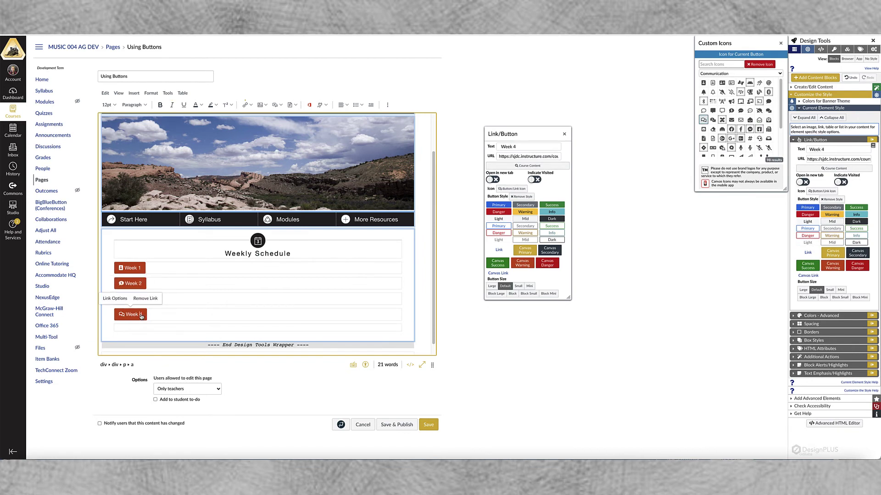
{"action": "type", "text": "1"}
{"action": "left_click", "coordinate": [236, 284]}
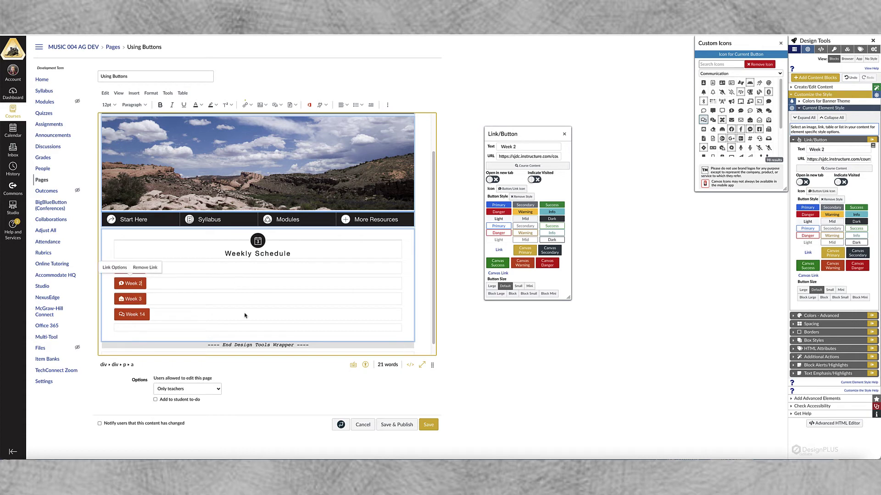
{"action": "scroll", "coordinate": [140, 305], "scroll_direction": "up", "scroll_amount": 1}
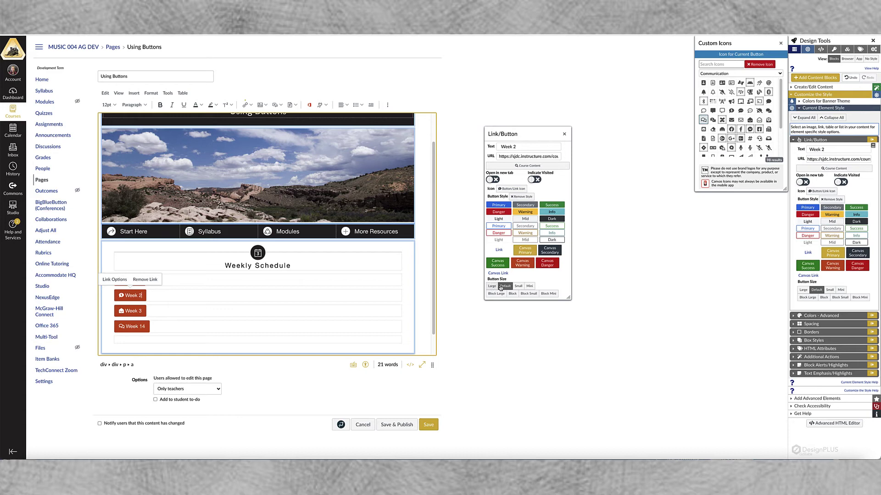
Try the size options on Week 2 and settle on the normal full-width Block size.
{"action": "left_click", "coordinate": [518, 286]}
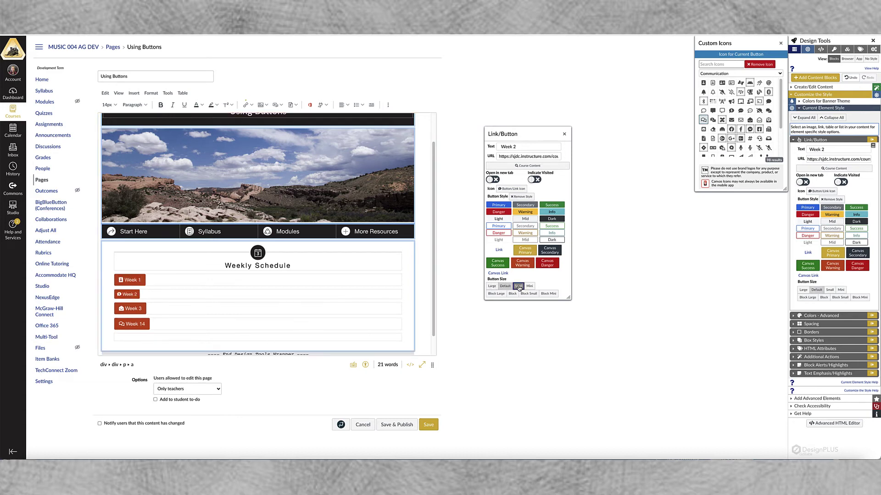
{"action": "left_click", "coordinate": [505, 286]}
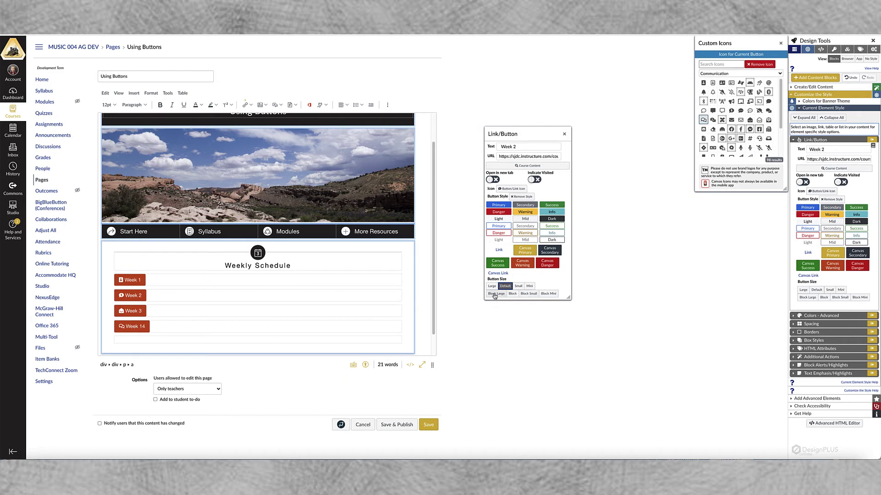
{"action": "left_click", "coordinate": [512, 294]}
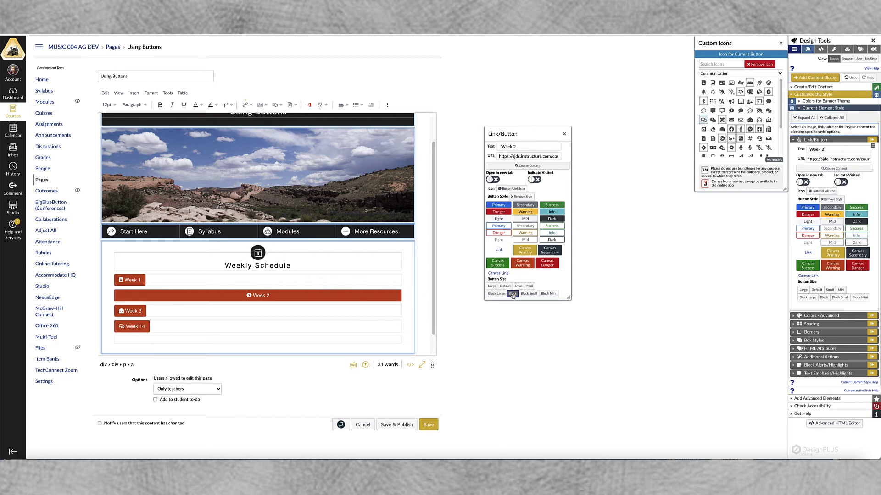
{"action": "left_click", "coordinate": [499, 295]}
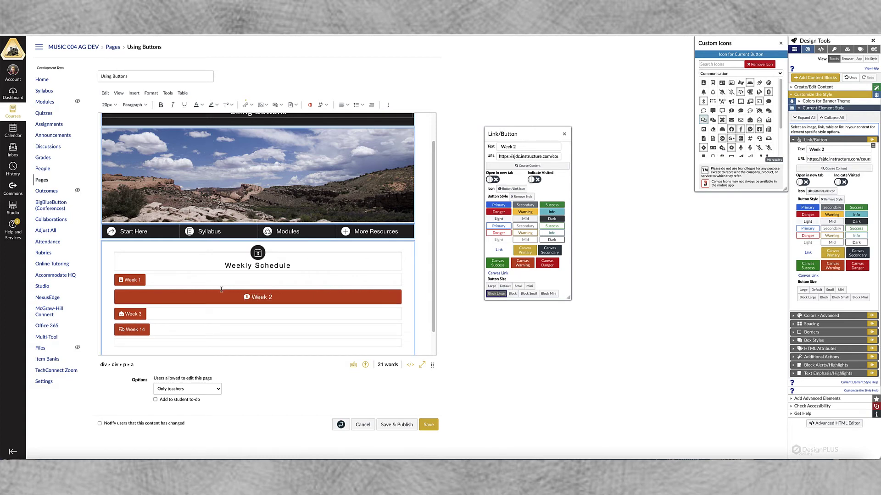
{"action": "left_click", "coordinate": [512, 294]}
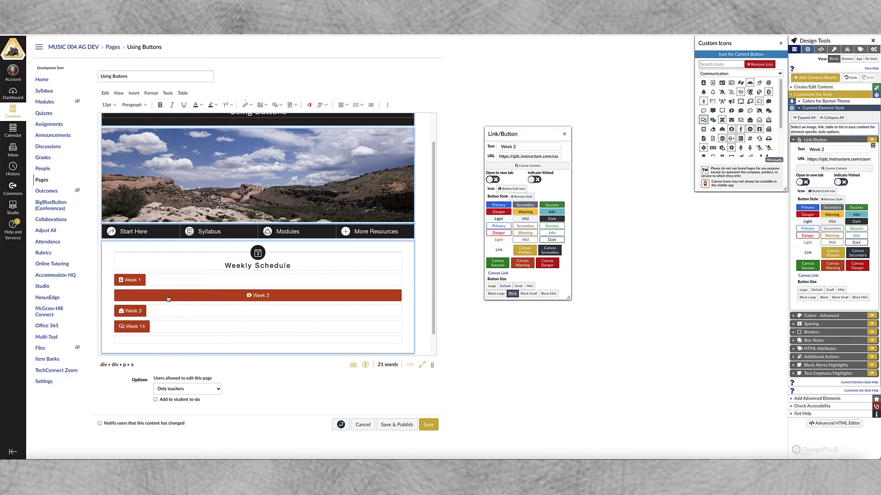
Make the Week 1, Week 3 and Week 14 buttons full-width Block buttons too.
{"action": "left_click", "coordinate": [140, 280]}
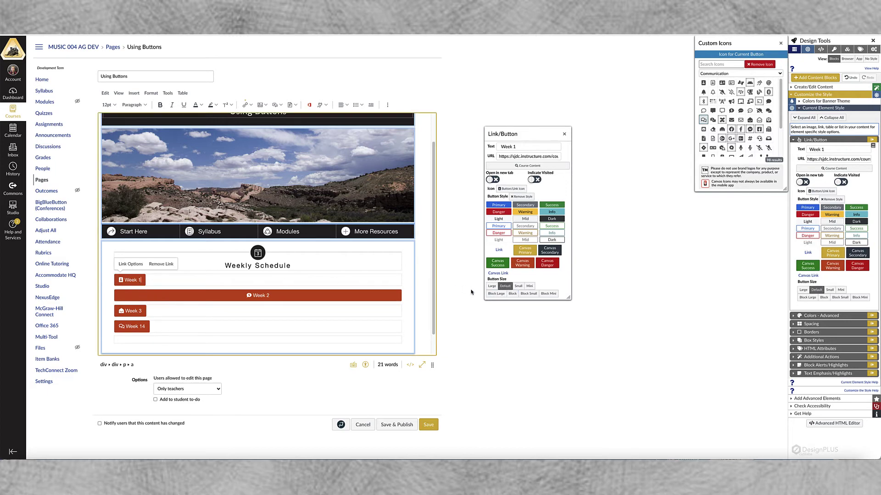
{"action": "left_click", "coordinate": [512, 294]}
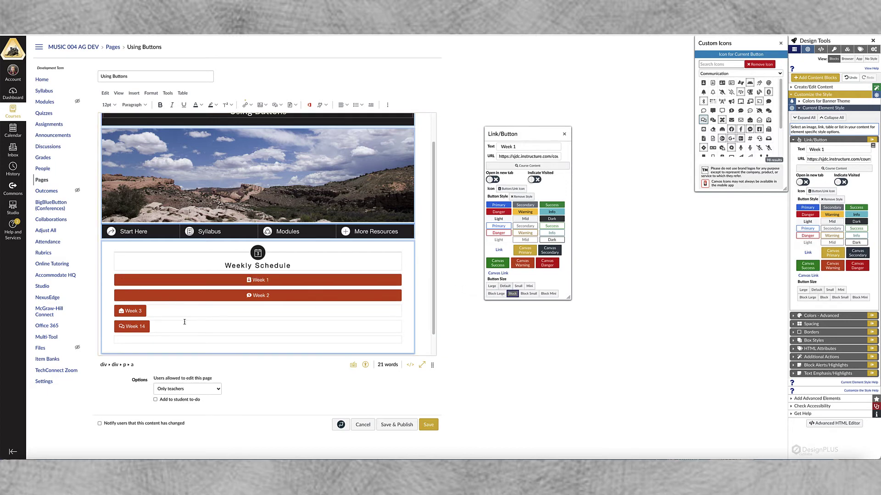
{"action": "left_click", "coordinate": [136, 314]}
{"action": "left_click", "coordinate": [508, 296]}
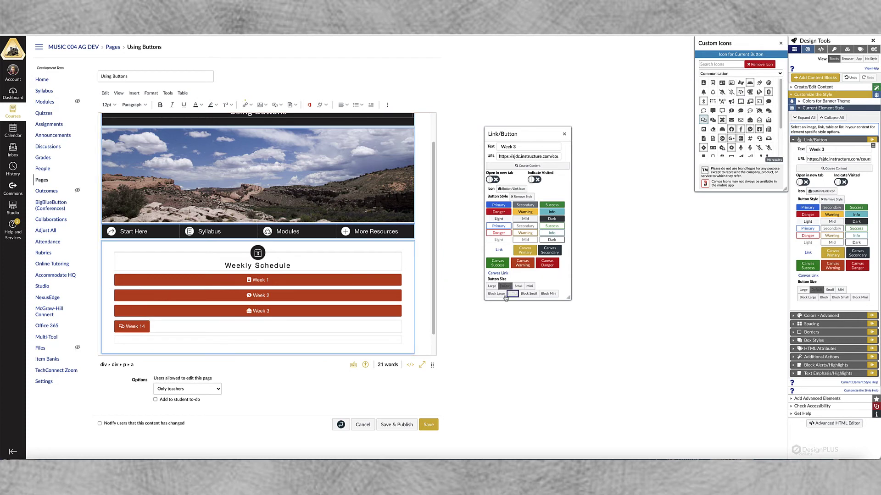
{"action": "left_click", "coordinate": [127, 327]}
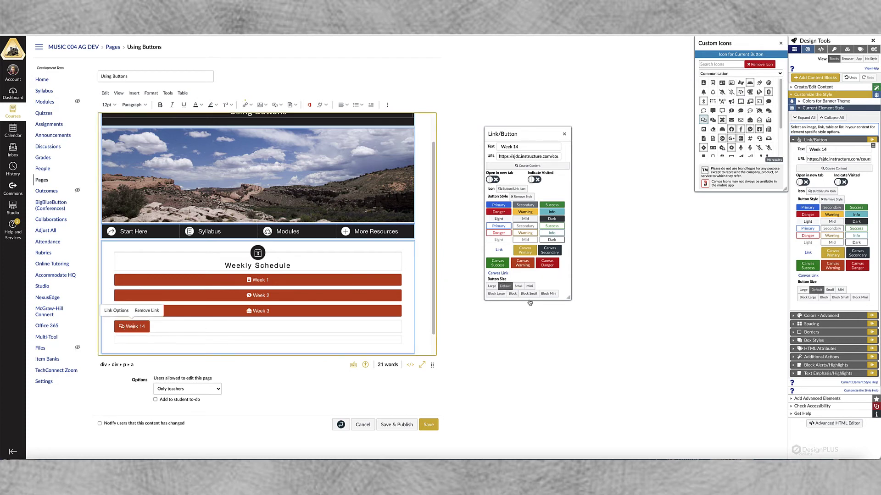
{"action": "left_click", "coordinate": [512, 294]}
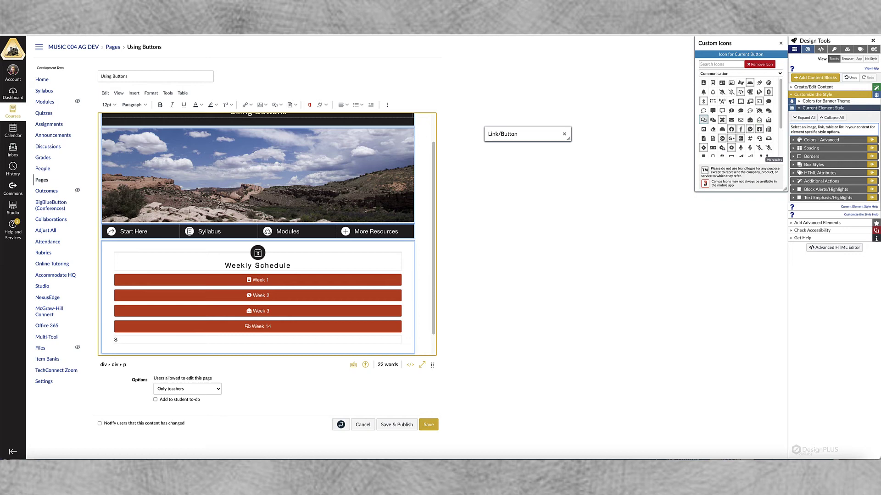
Replace the stray letter below Week 14 with the text 'Delta Home Page' and select it.
{"action": "key", "text": "BackSpace"}
{"action": "type", "text": "Am"}
{"action": "key", "text": "BackSpace"}
{"action": "key", "text": "BackSpace"}
{"action": "key", "text": "BackSpace"}
{"action": "key", "text": "BackSpace"}
{"action": "type", "text": "Delta Home Pa"}
{"action": "left_click_drag", "start_coordinate": [153, 339], "coordinate": [112, 340]}
Start an External Link for that text, cancel it, and close the Custom Icons panel.
{"action": "left_click", "coordinate": [246, 105]}
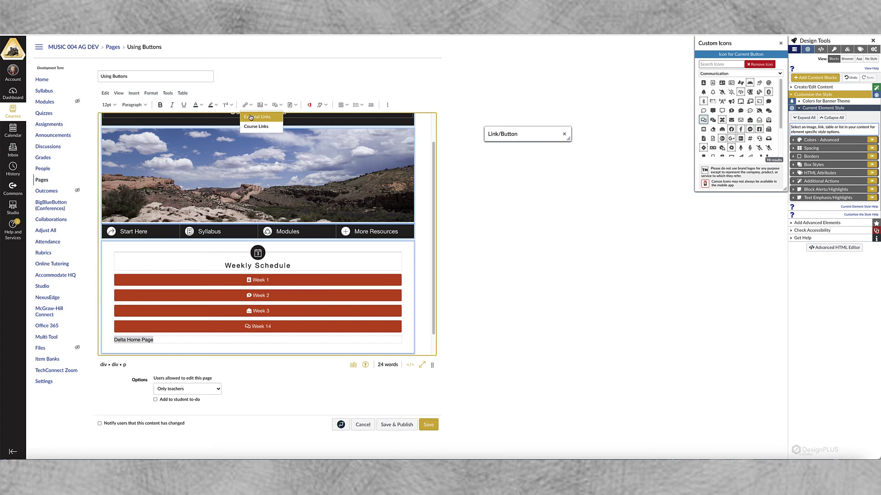
{"action": "left_click", "coordinate": [251, 117]}
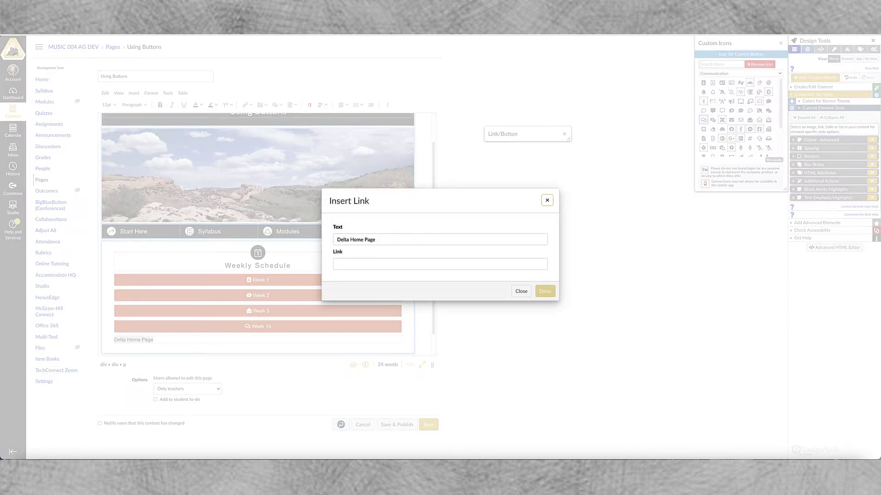
{"action": "left_click", "coordinate": [368, 264]}
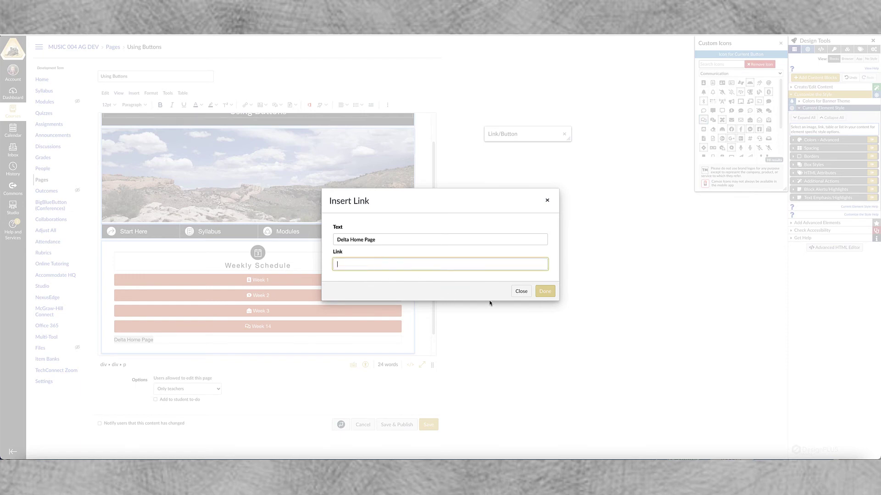
{"action": "left_click", "coordinate": [521, 291]}
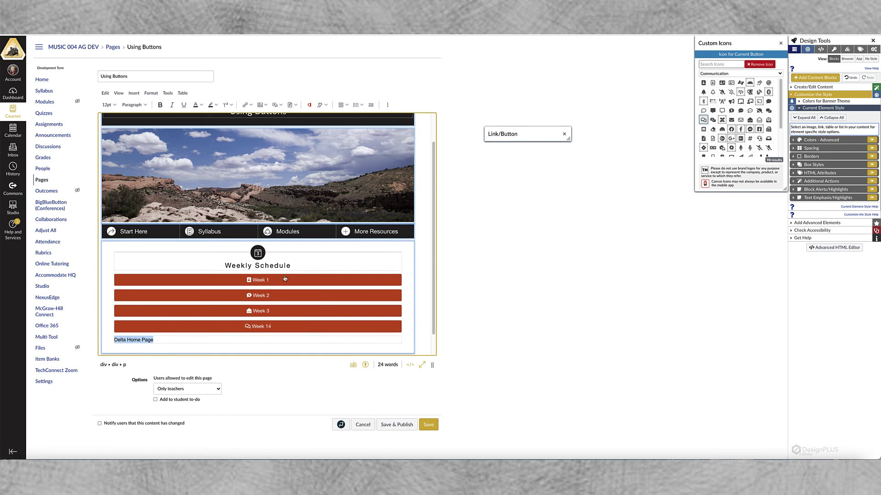
{"action": "left_click", "coordinate": [781, 44]}
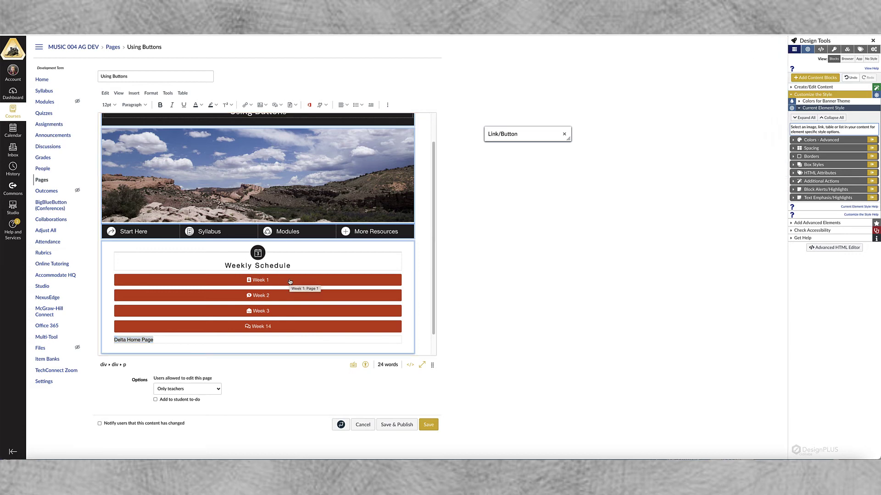
Close the floating link settings and collapse the button link options with Week 1 selected.
{"action": "scroll", "coordinate": [290, 281], "scroll_direction": "up", "scroll_amount": 1}
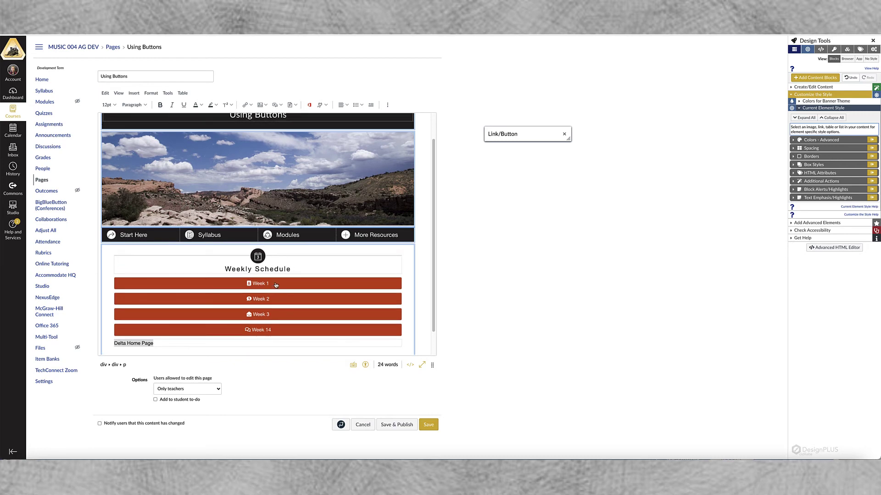
{"action": "left_click", "coordinate": [276, 286]}
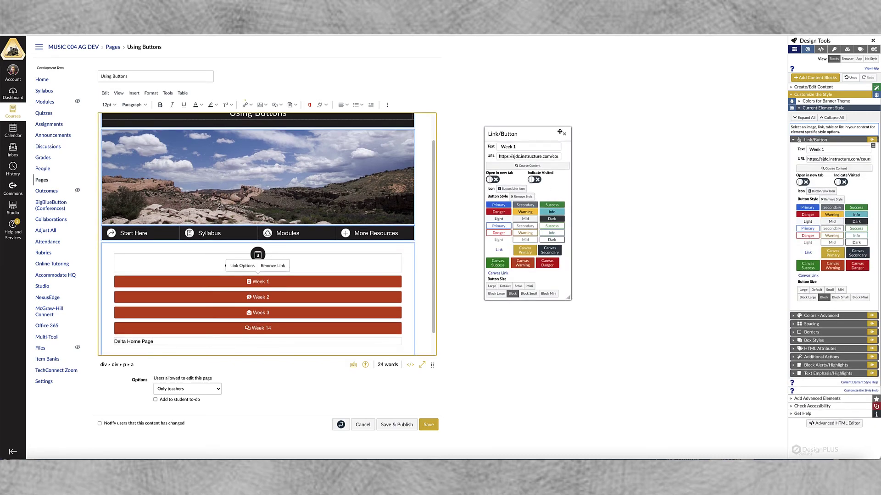
{"action": "left_click", "coordinate": [564, 134]}
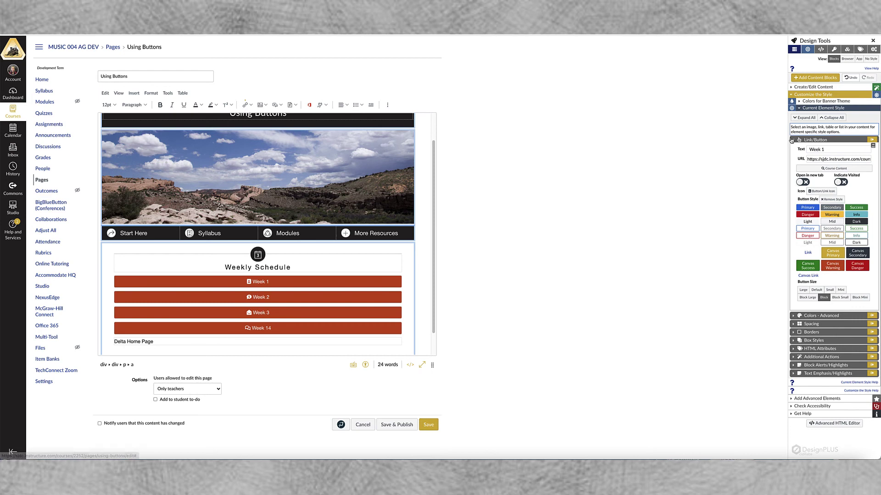
{"action": "left_click", "coordinate": [791, 140]}
{"action": "left_click", "coordinate": [305, 283]}
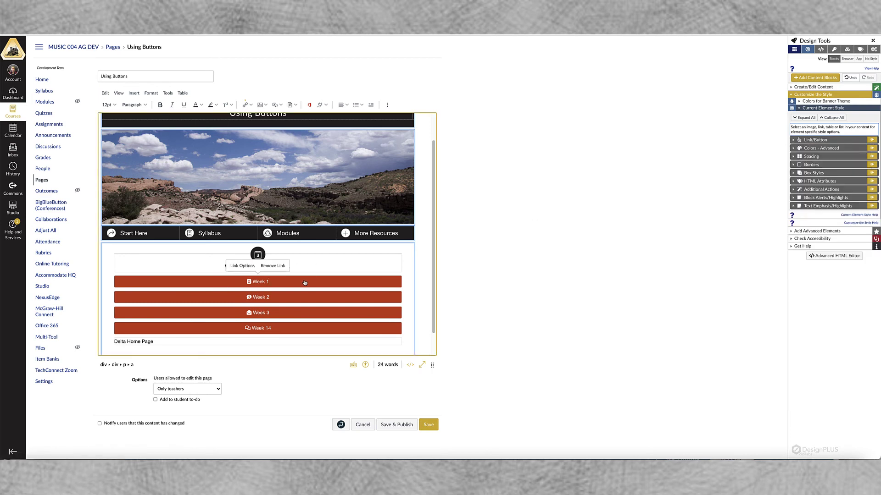
Set the Week 1 button colour to pale gray #c9b9b1 under Colors - Advanced.
{"action": "left_click", "coordinate": [793, 149]}
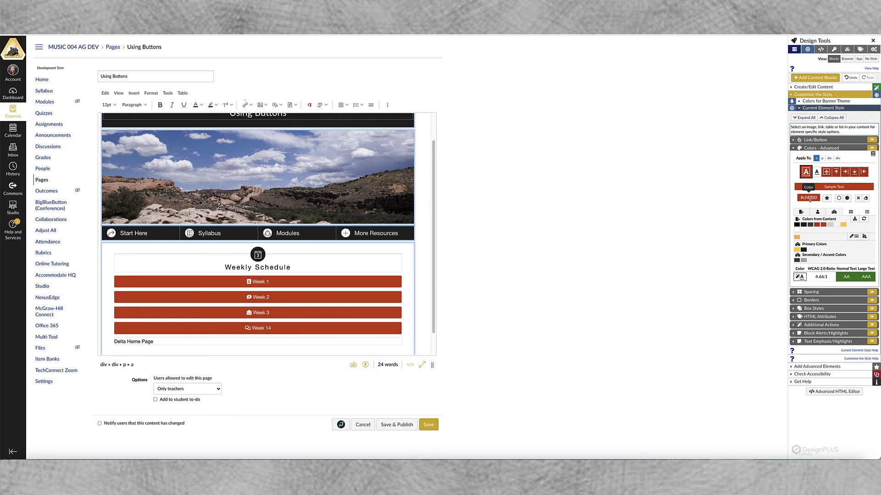
{"action": "left_click", "coordinate": [809, 198]}
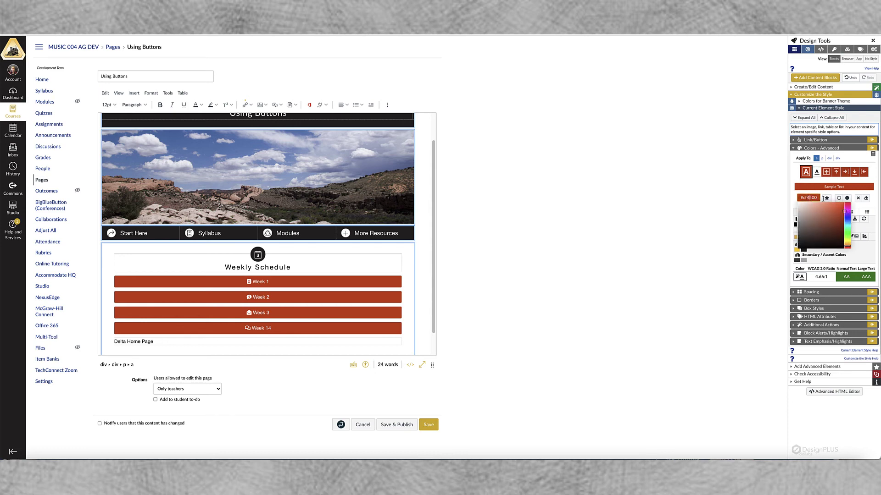
{"action": "left_click", "coordinate": [804, 216]}
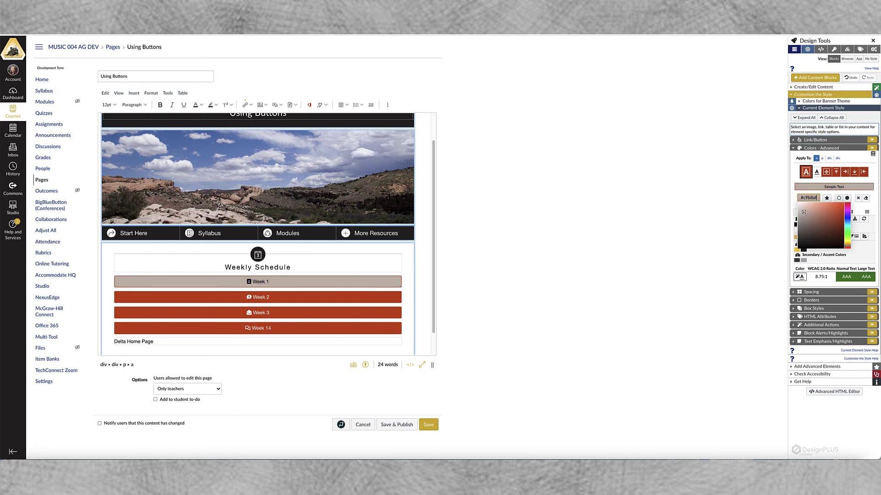
{"action": "left_click_drag", "start_coordinate": [804, 216], "coordinate": [812, 217]}
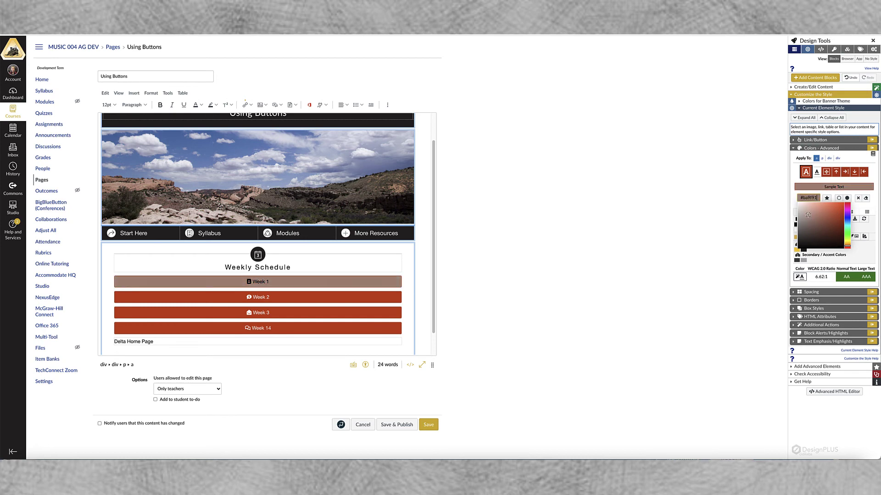
{"action": "left_click", "coordinate": [805, 214]}
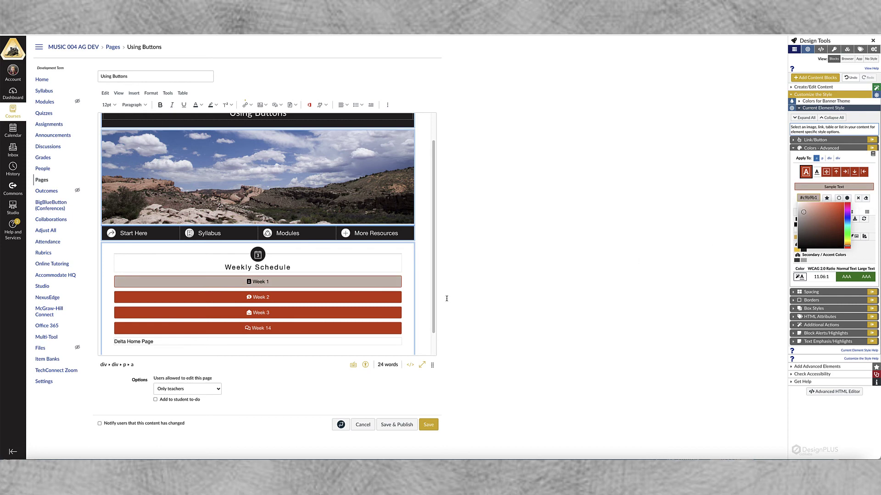
Compare the Week 1 and Week 3 button colours and reopen the advanced colour options.
{"action": "left_click", "coordinate": [347, 313]}
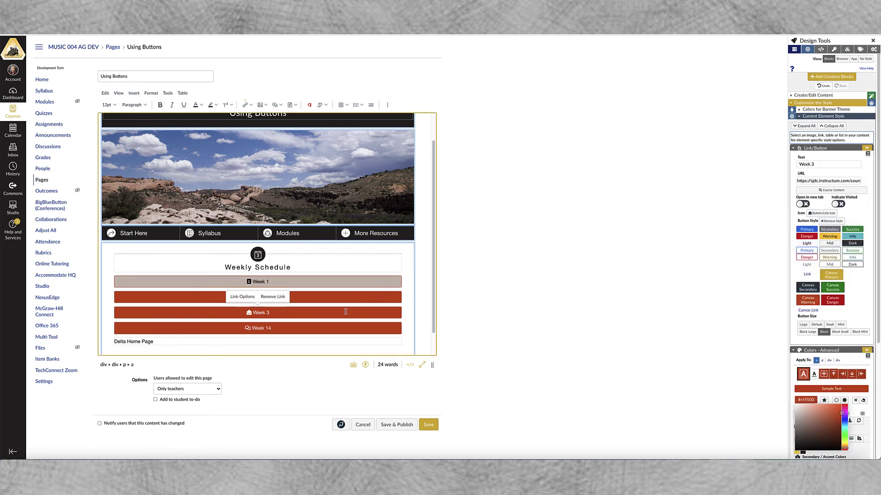
{"action": "scroll", "coordinate": [312, 290], "scroll_direction": "up", "scroll_amount": 1}
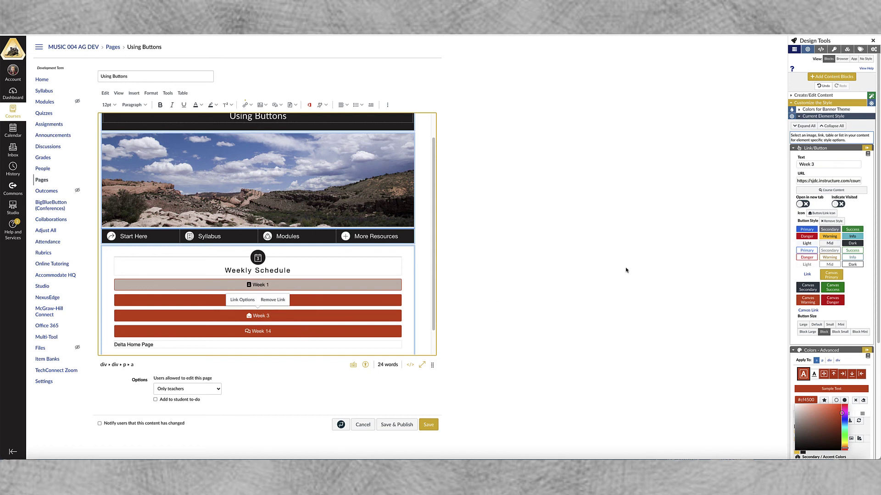
{"action": "left_click", "coordinate": [318, 288]}
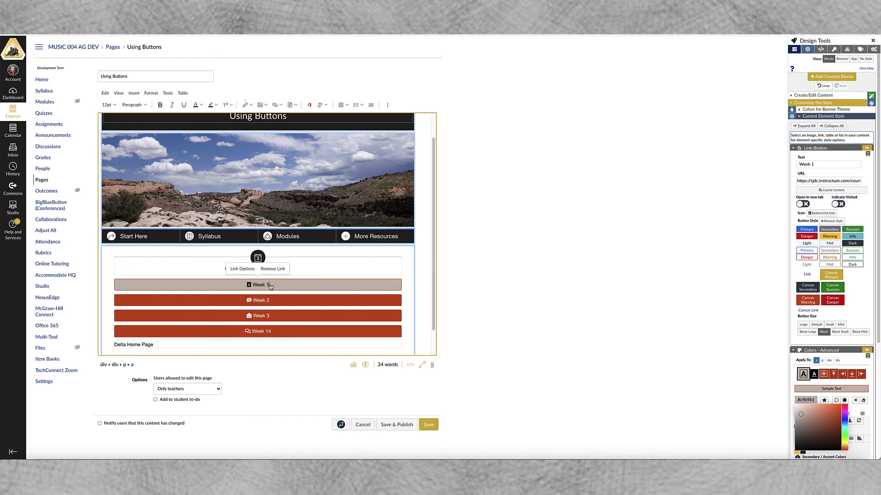
{"action": "left_click", "coordinate": [281, 316]}
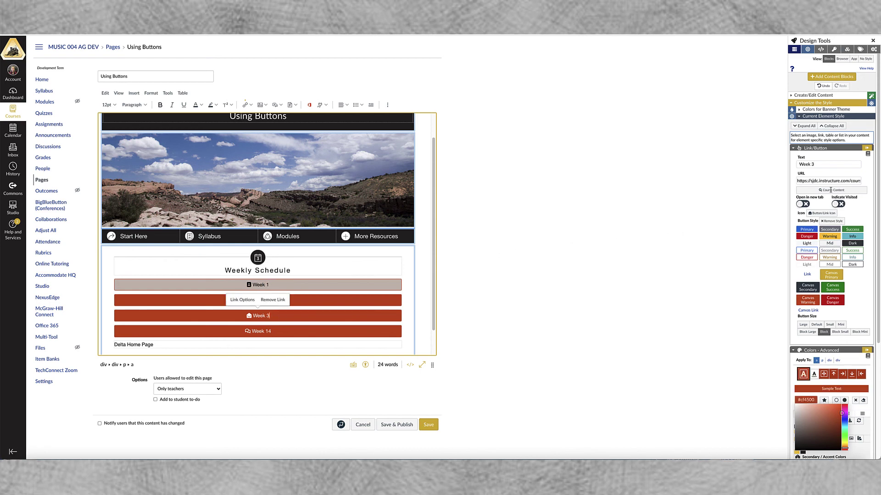
{"action": "left_click", "coordinate": [792, 148]}
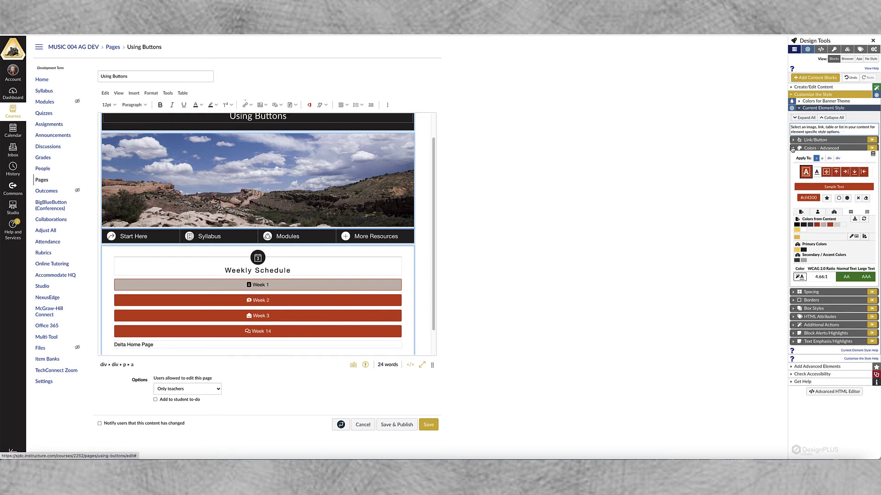
Pop out the Colors - Advanced panel beside the page and set Week 1 back to red.
{"action": "left_click", "coordinate": [868, 149]}
{"action": "left_click_drag", "start_coordinate": [753, 80], "coordinate": [504, 195]}
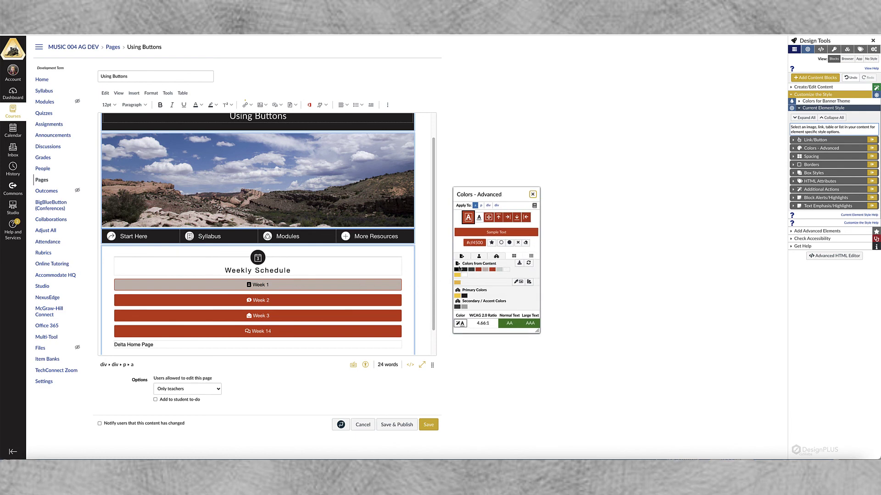
{"action": "left_click", "coordinate": [484, 270]}
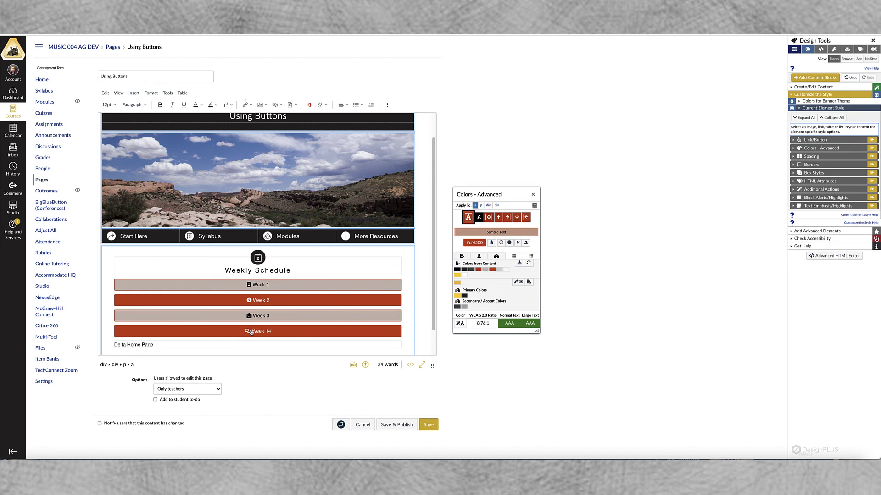
{"action": "left_click", "coordinate": [303, 289]}
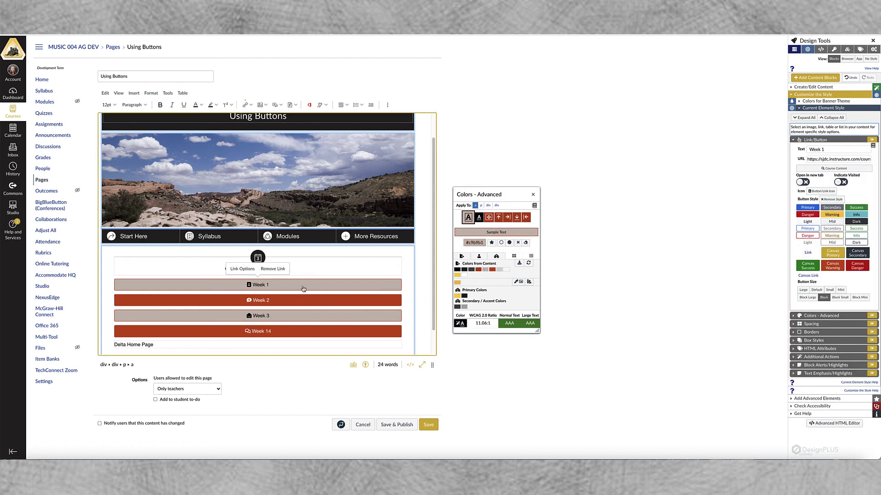
{"action": "left_click", "coordinate": [478, 270]}
Make Week 2 and Week 14 gray and Week 3 red using the content colour swatches.
{"action": "left_click", "coordinate": [348, 301]}
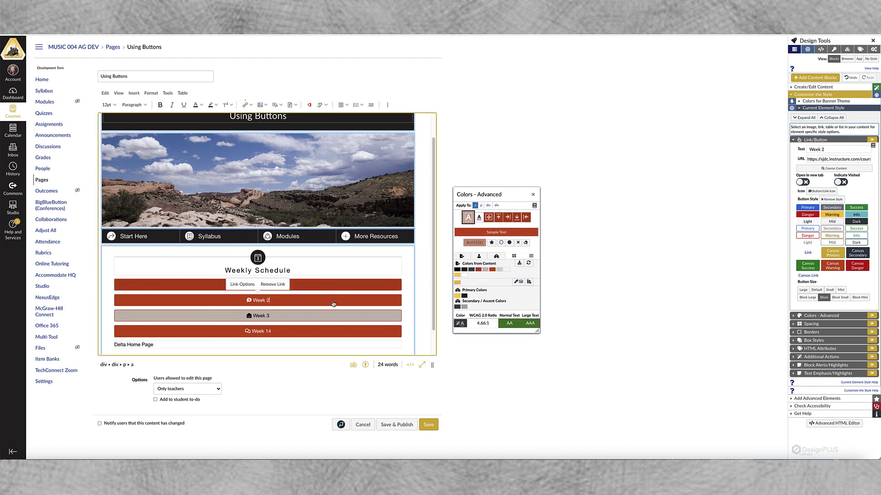
{"action": "left_click", "coordinate": [484, 271]}
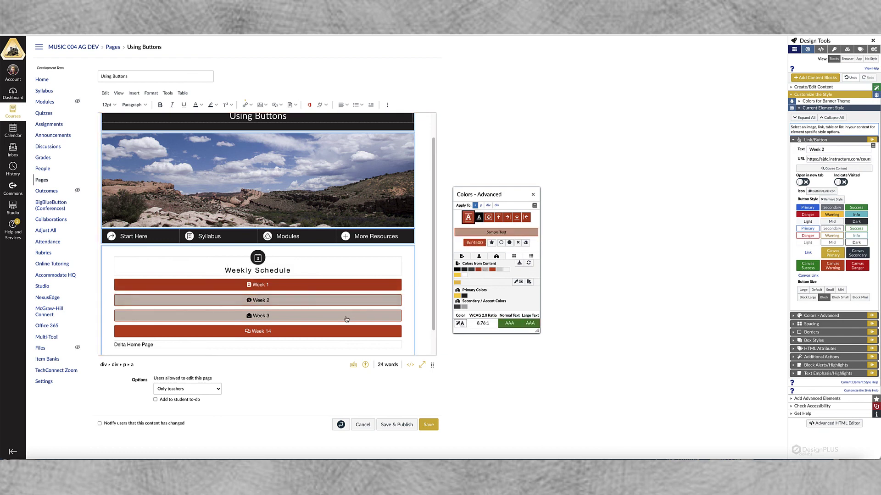
{"action": "left_click", "coordinate": [316, 317]}
{"action": "left_click", "coordinate": [478, 270]}
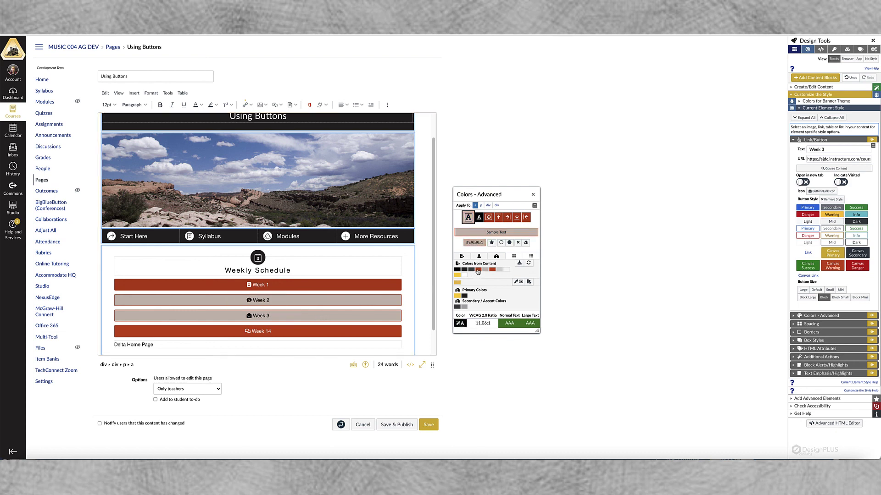
{"action": "left_click", "coordinate": [318, 332]}
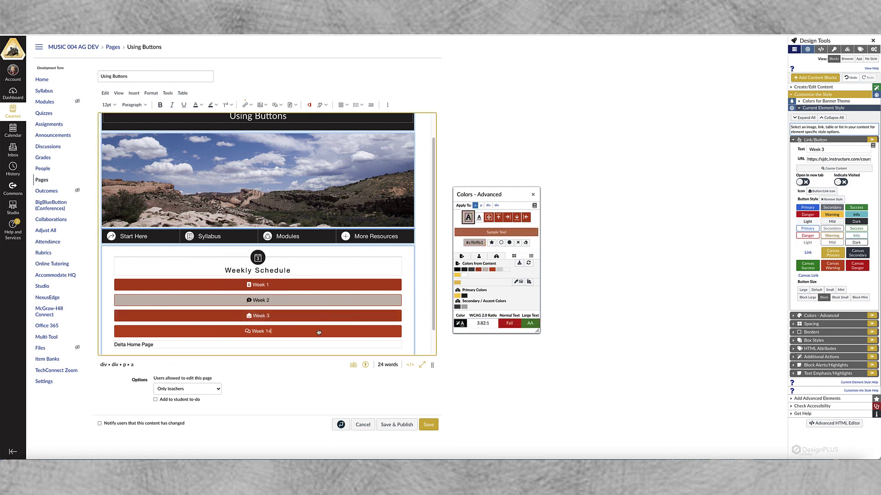
{"action": "left_click", "coordinate": [485, 269]}
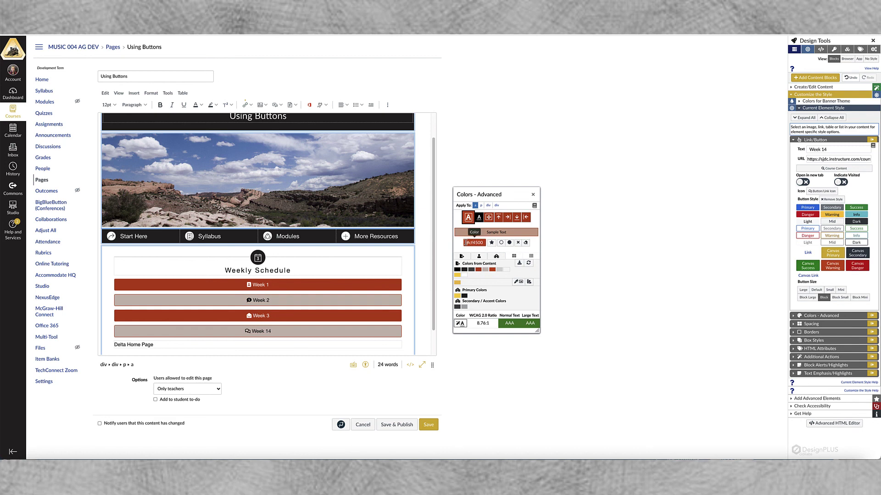
{"action": "left_click", "coordinate": [533, 195]}
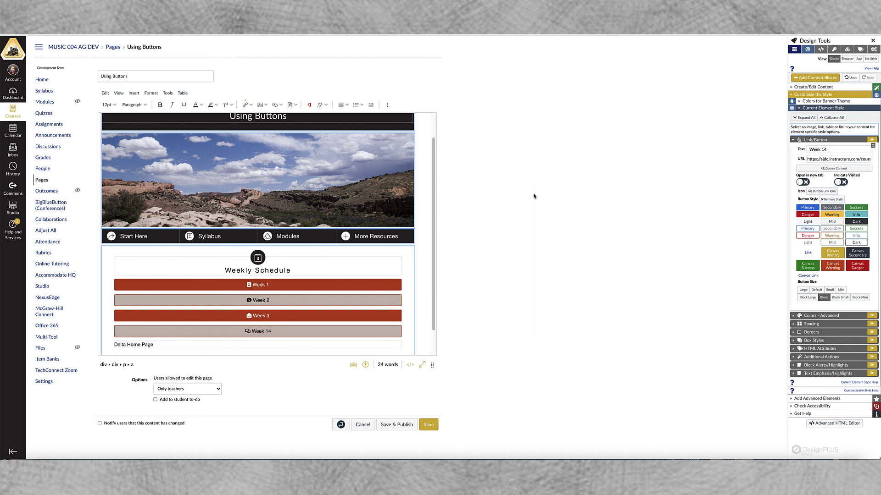